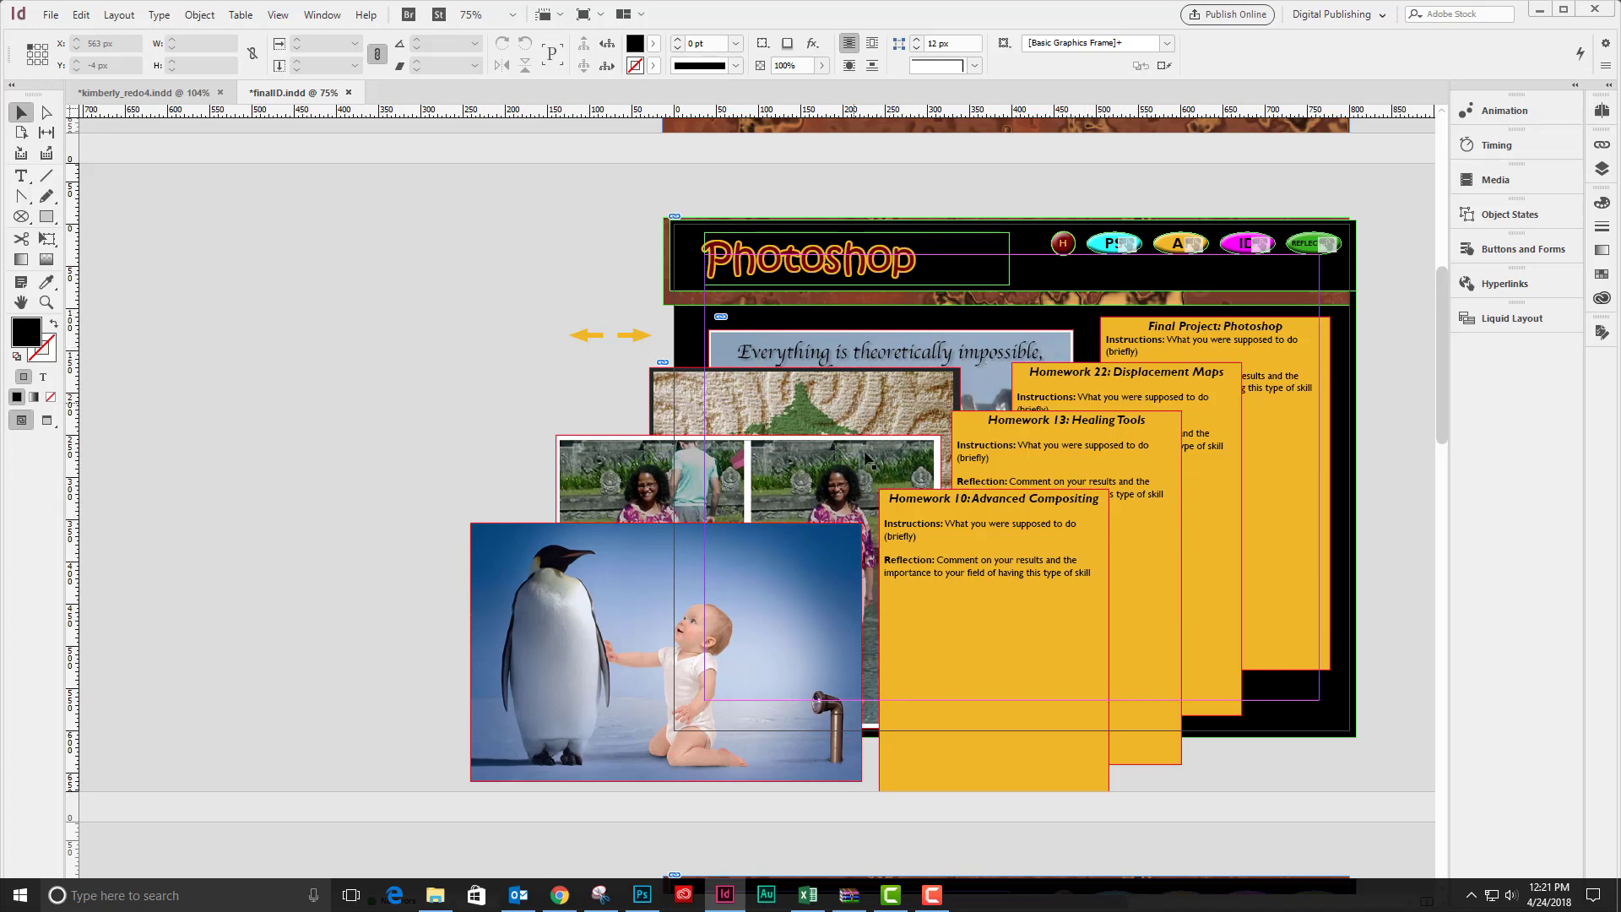
- Select the penguin image and Homework 10 card group on the pasteboard
{"action": "left_click", "coordinate": [828, 583]}
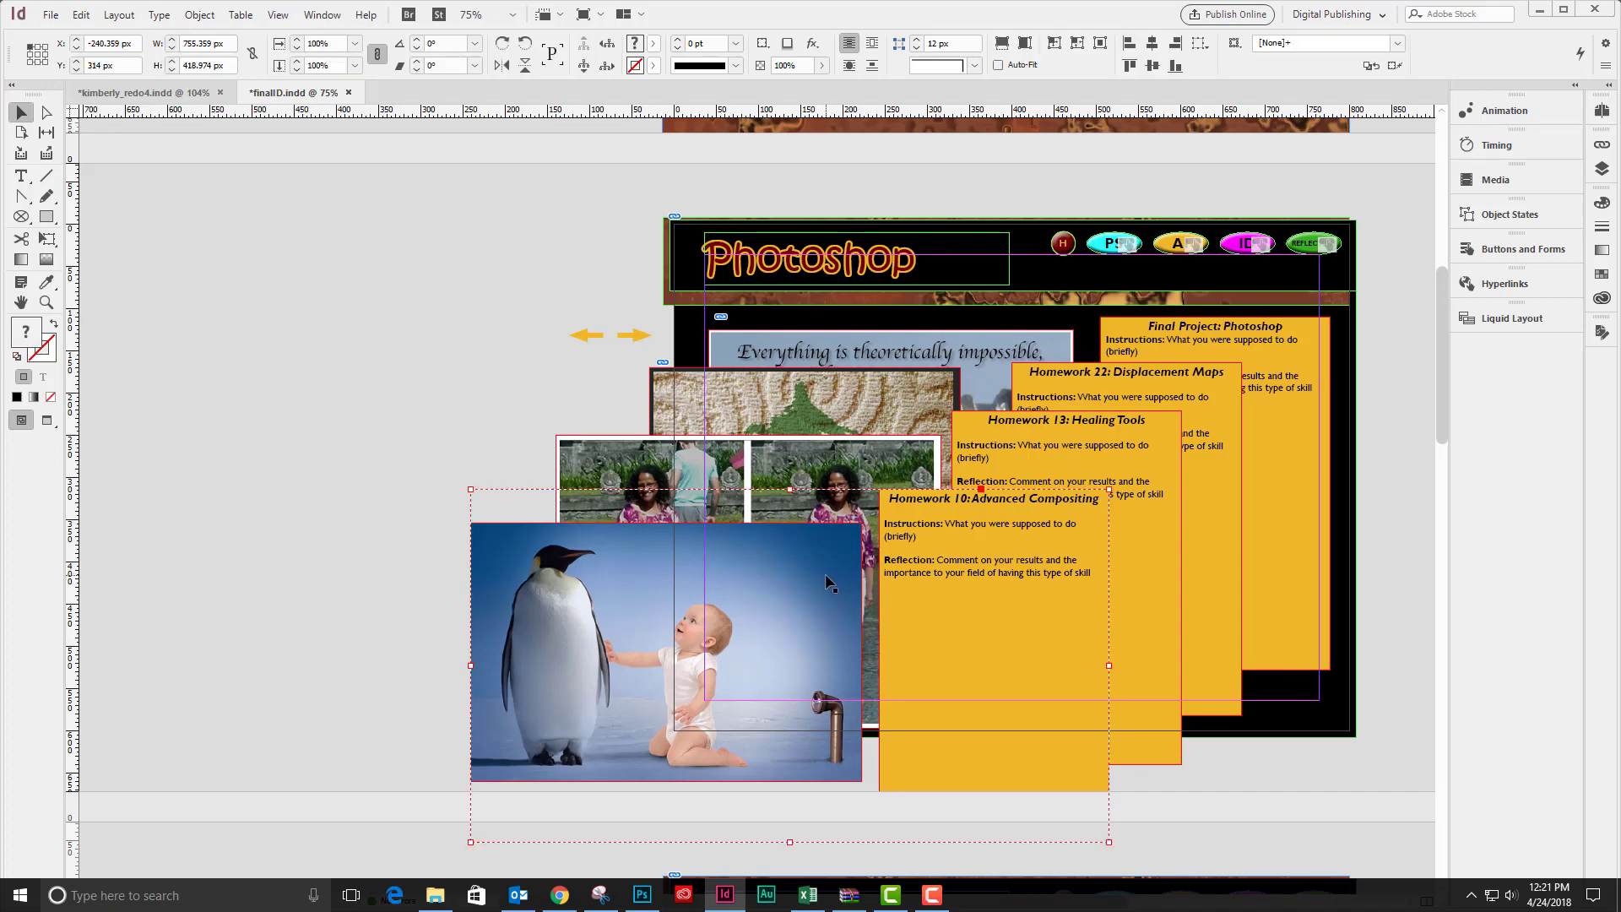
- Add the Homework 13, Homework 22 and Final Project groups, then align all by right edges and vertical centres
{"action": "left_click", "coordinate": [702, 480], "text": "shift"}
{"action": "left_click", "coordinate": [791, 374], "text": "shift"}
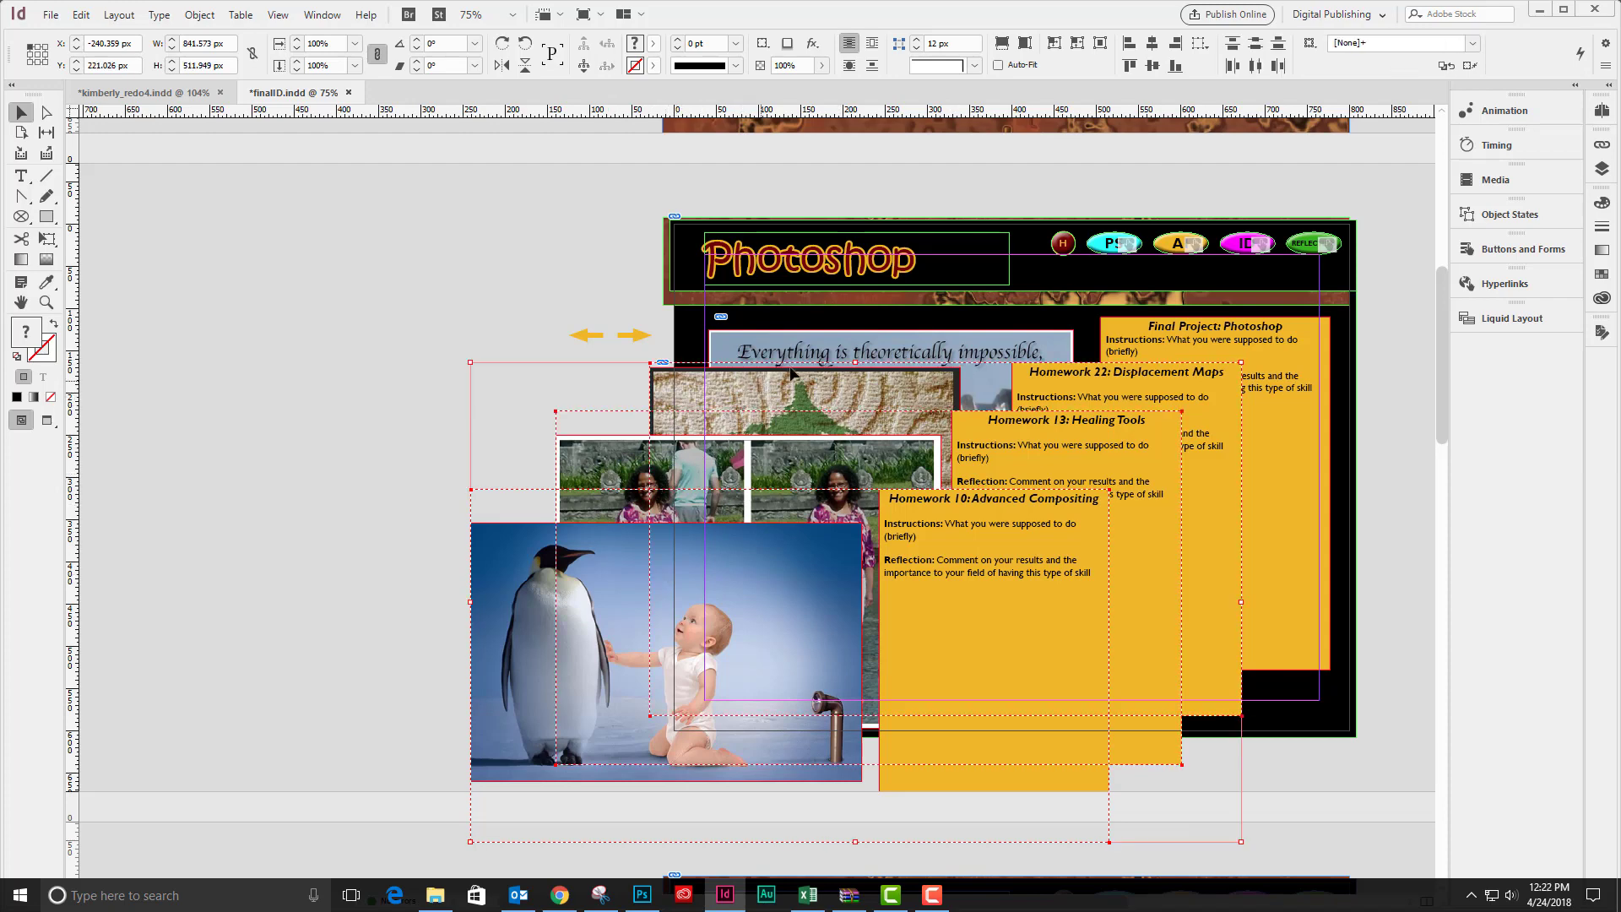
{"action": "left_click", "coordinate": [801, 355], "text": "shift"}
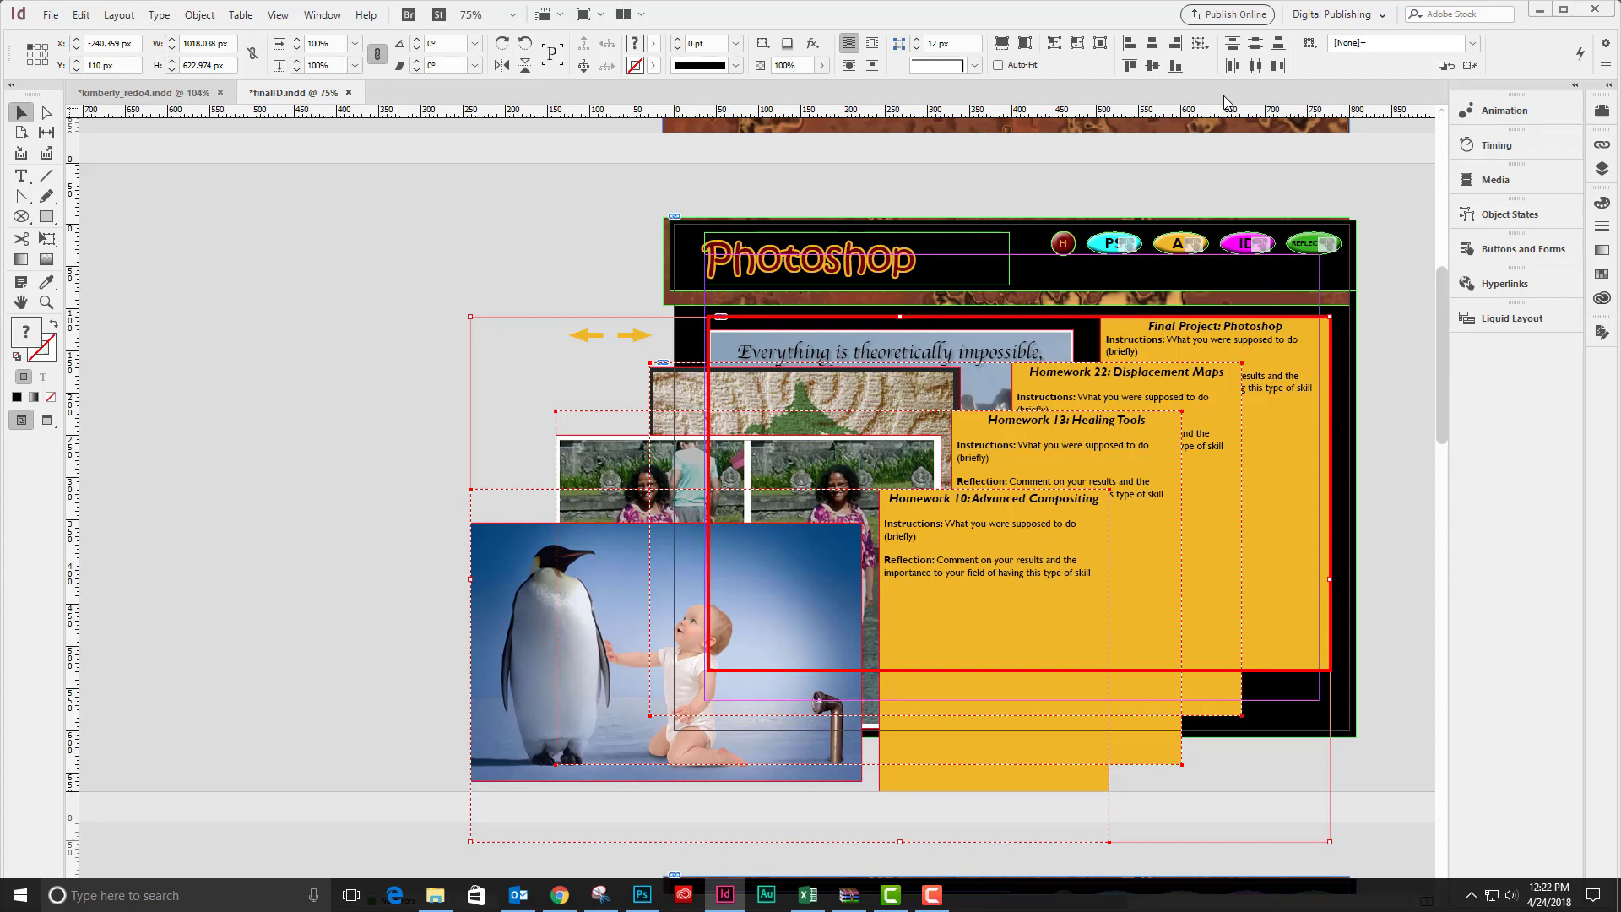
{"action": "left_click", "coordinate": [1176, 43]}
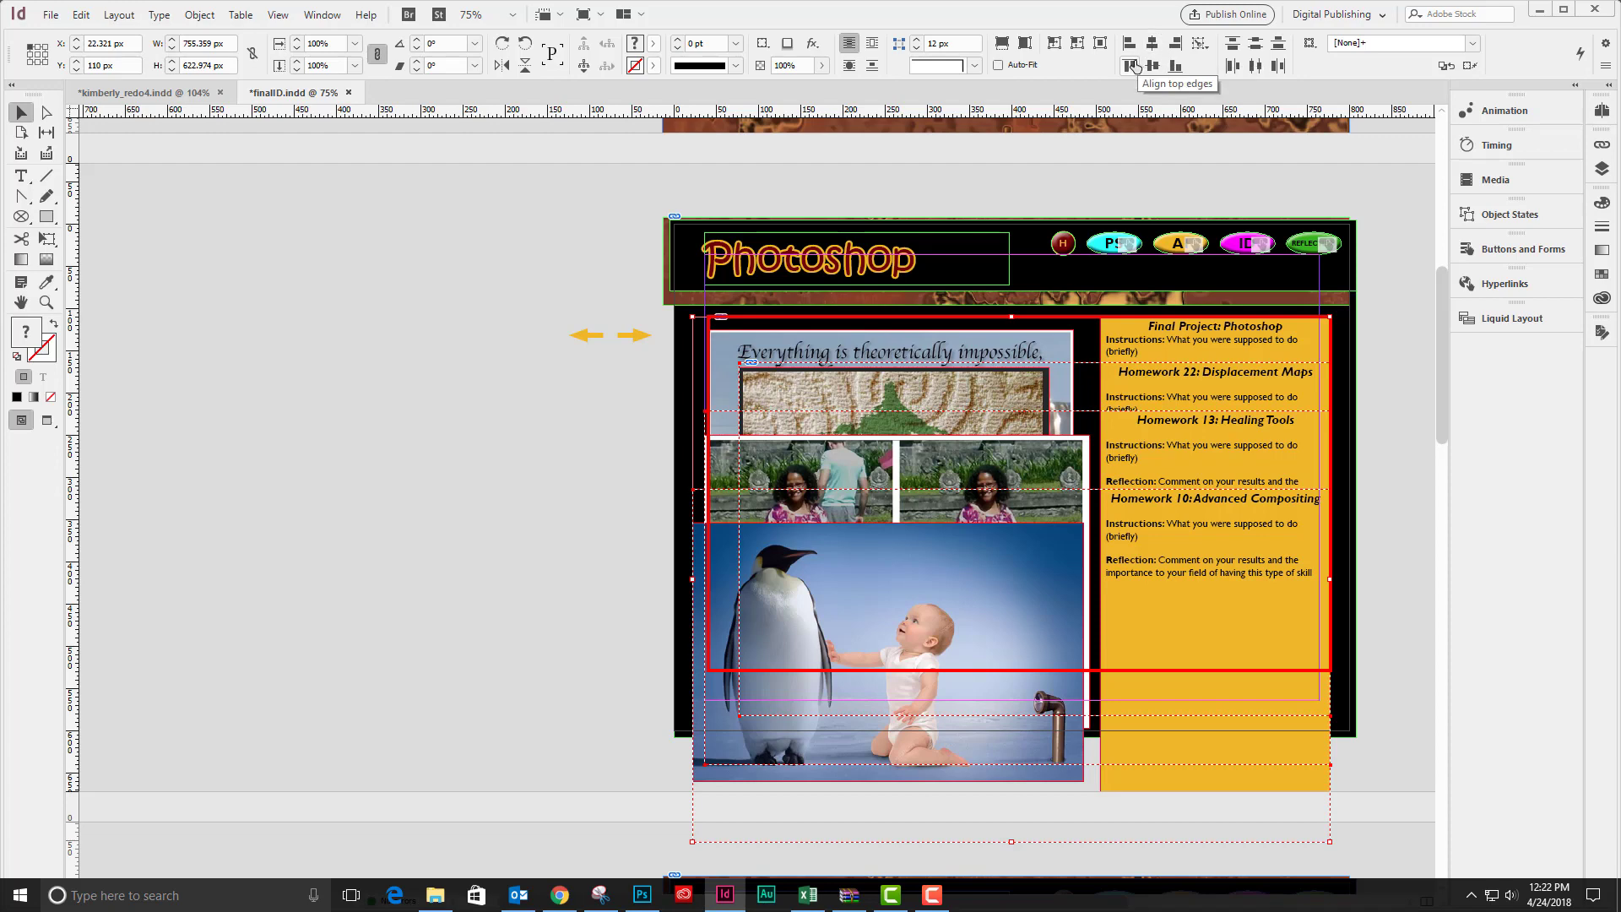
{"action": "left_click", "coordinate": [1151, 66]}
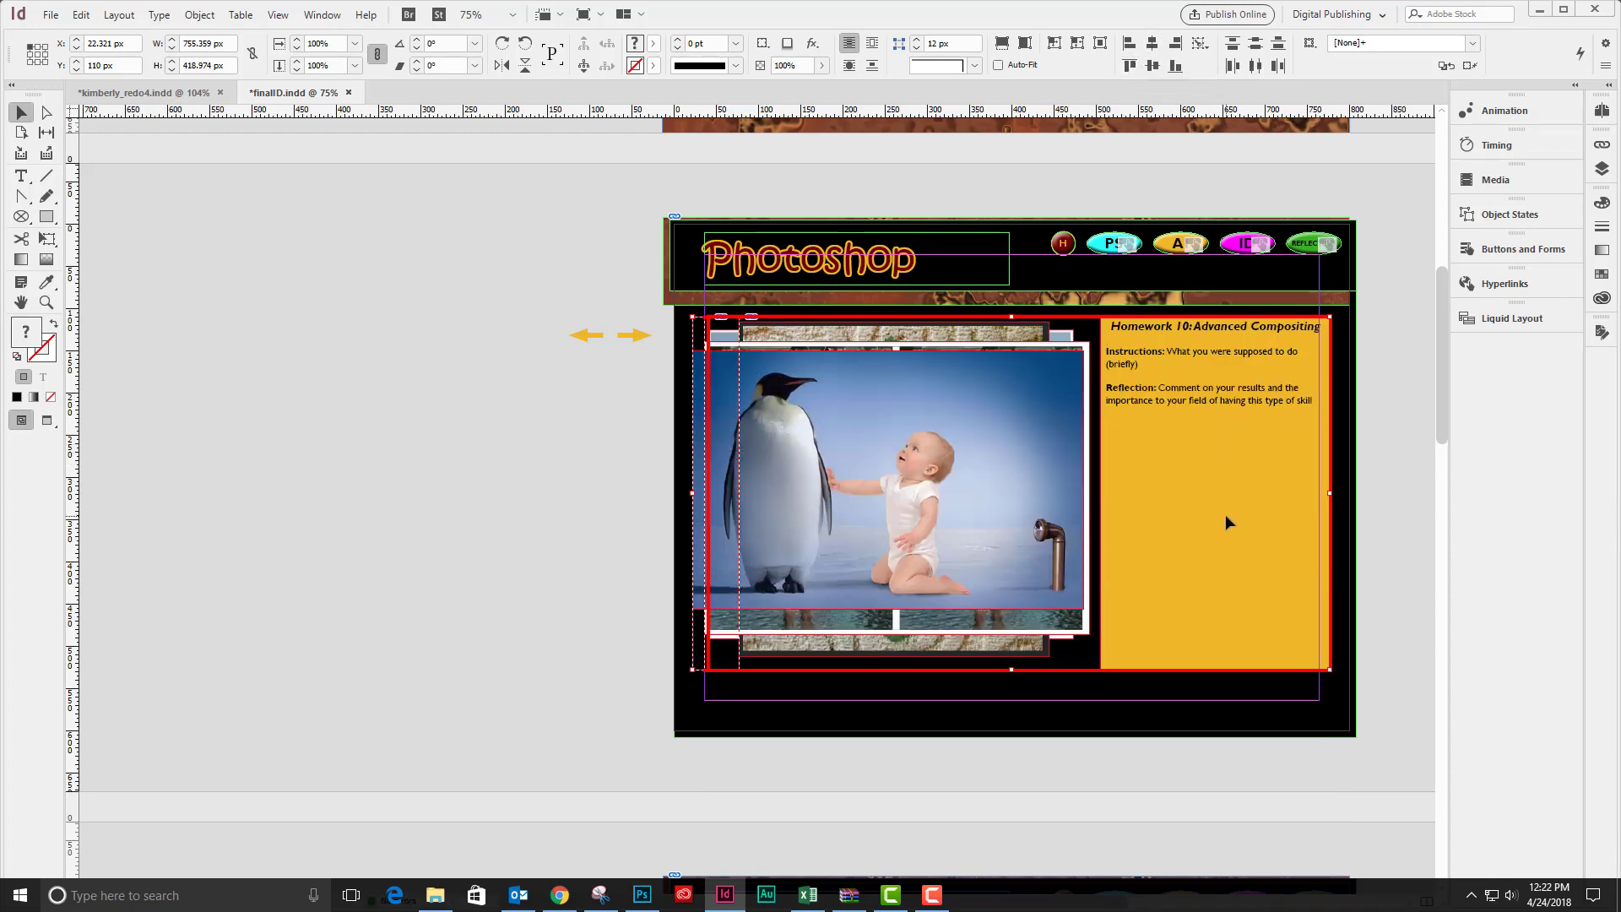
- Convert the four stacked groups into a multi-state object named 'photoshop examples'
{"action": "left_click", "coordinate": [1508, 216]}
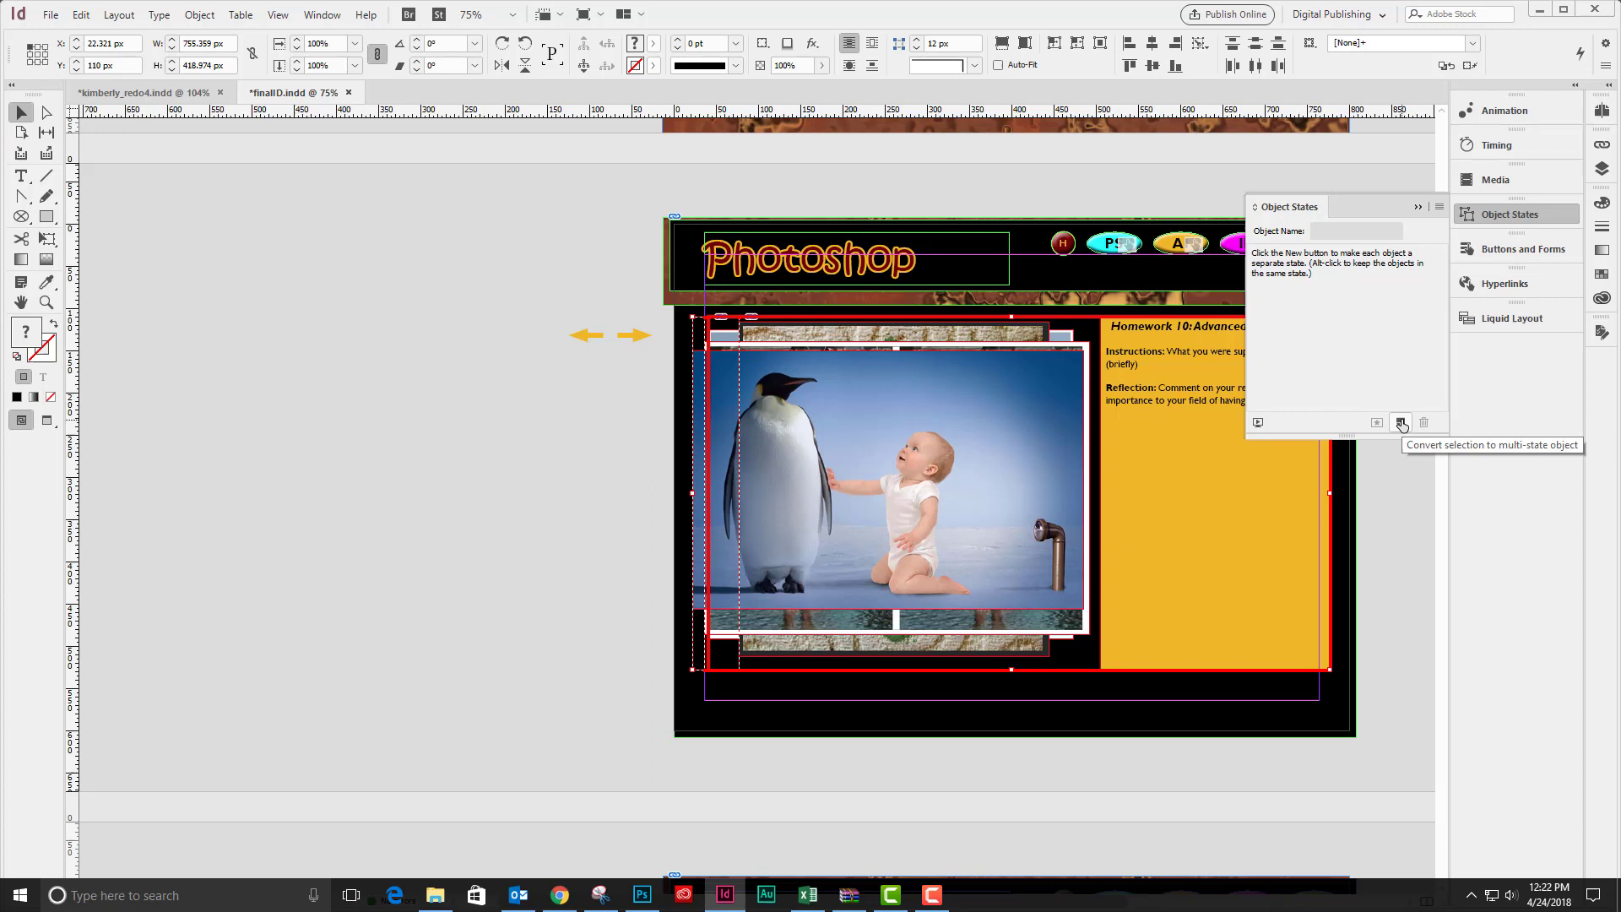
{"action": "left_click", "coordinate": [1400, 422]}
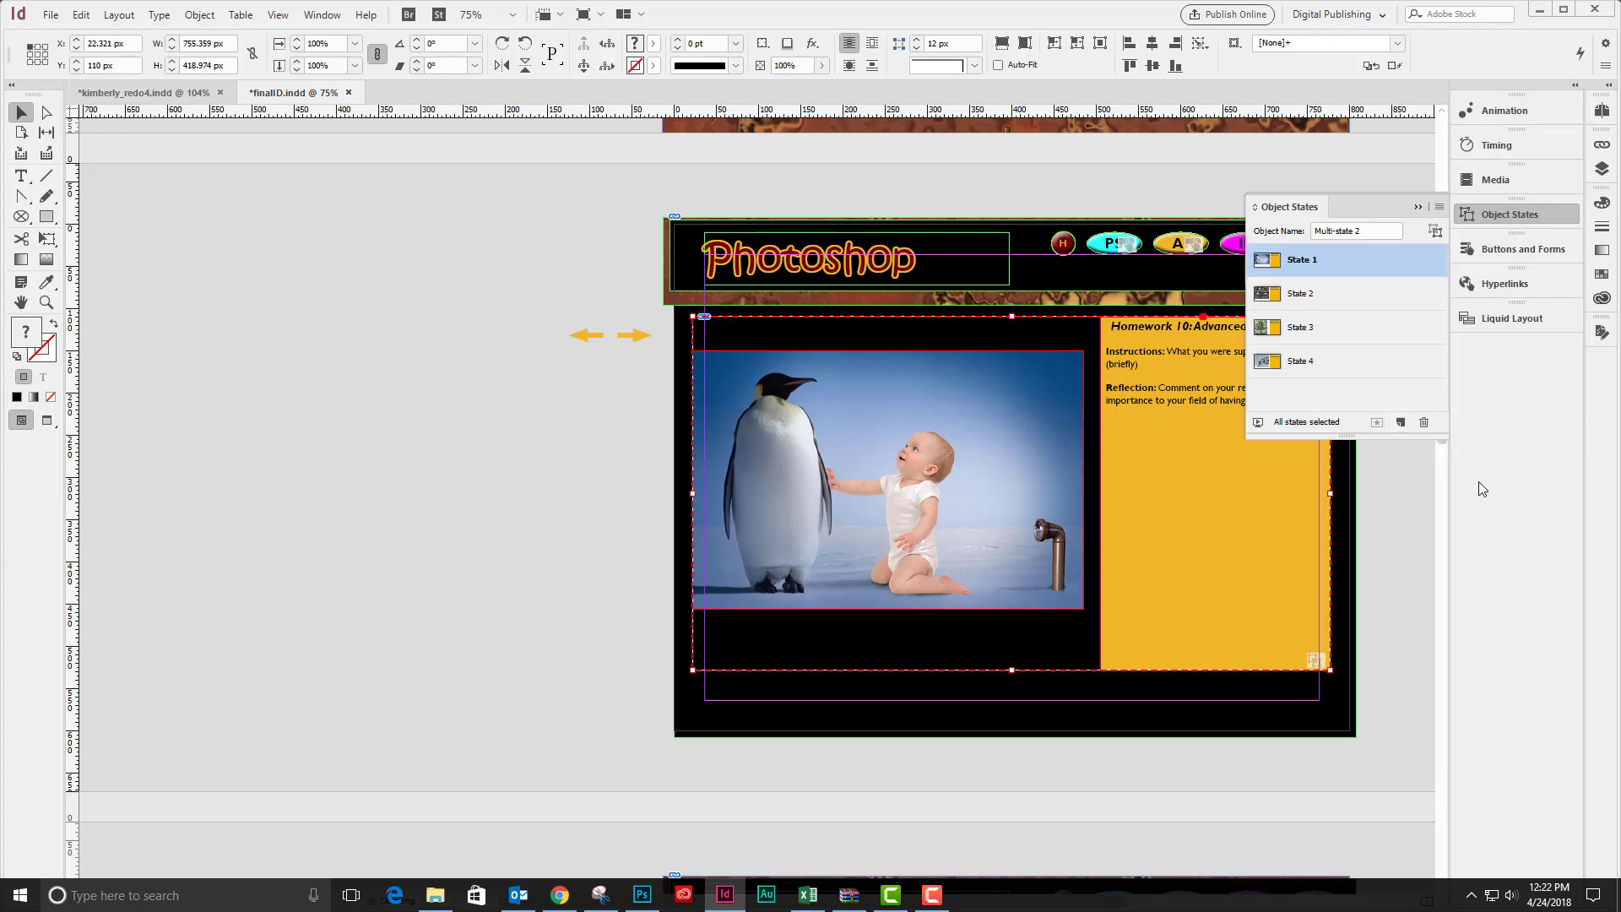
{"action": "left_click", "coordinate": [1375, 229]}
{"action": "type", "text": "photoshop examples"}
{"action": "left_click", "coordinate": [1418, 208]}
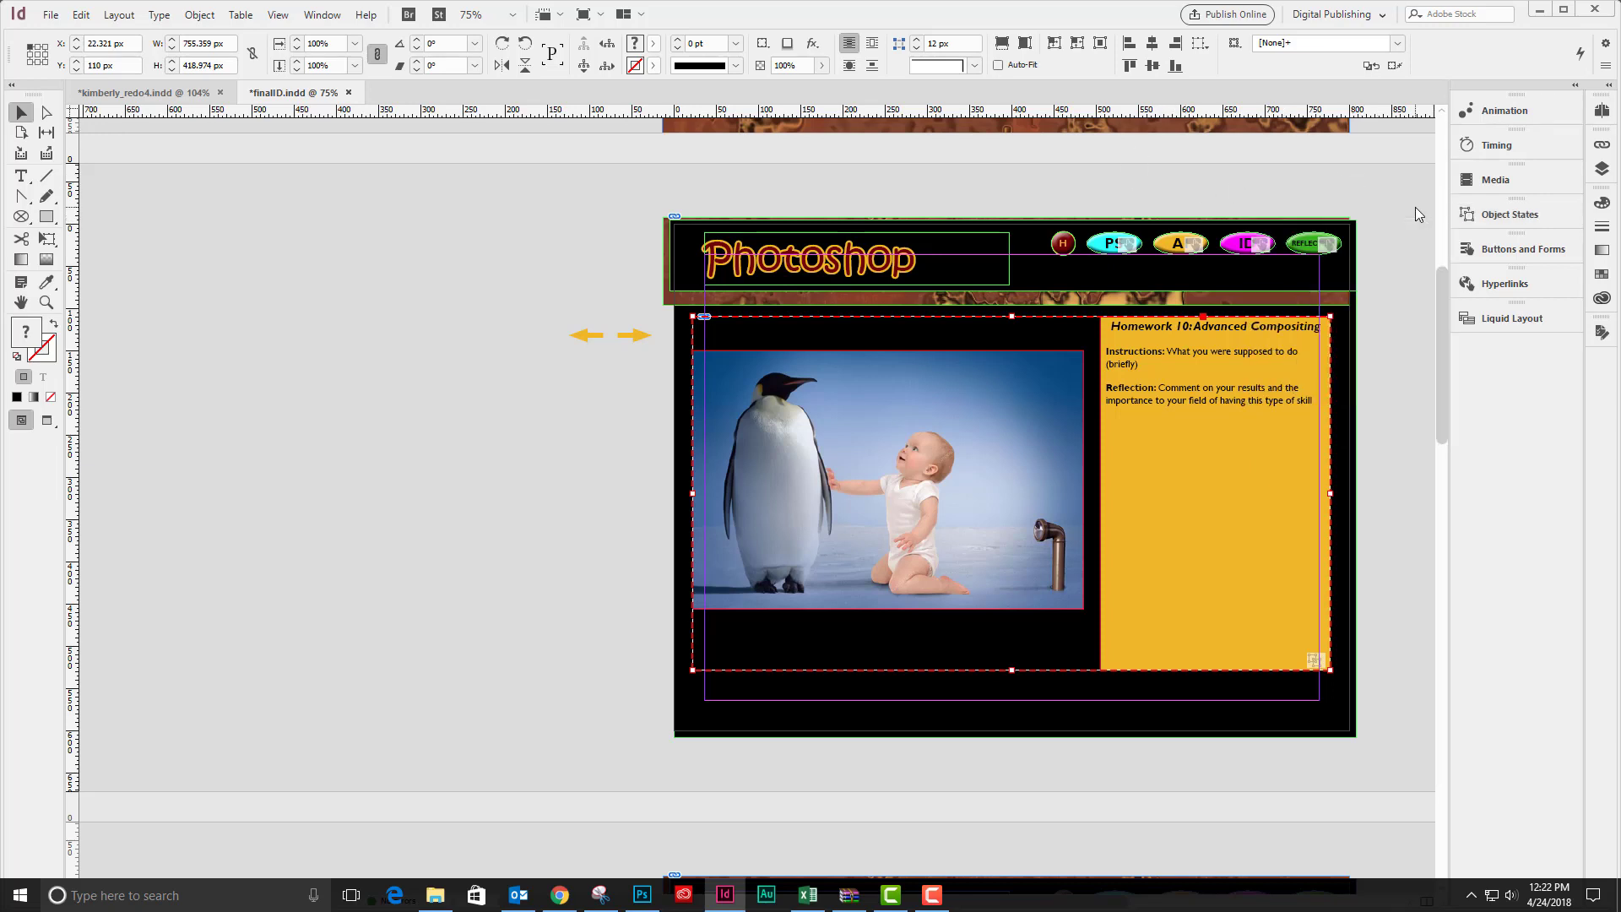
- Move both orange arrows side by side to the bottom of the page beneath the penguin
{"action": "left_click", "coordinate": [611, 379]}
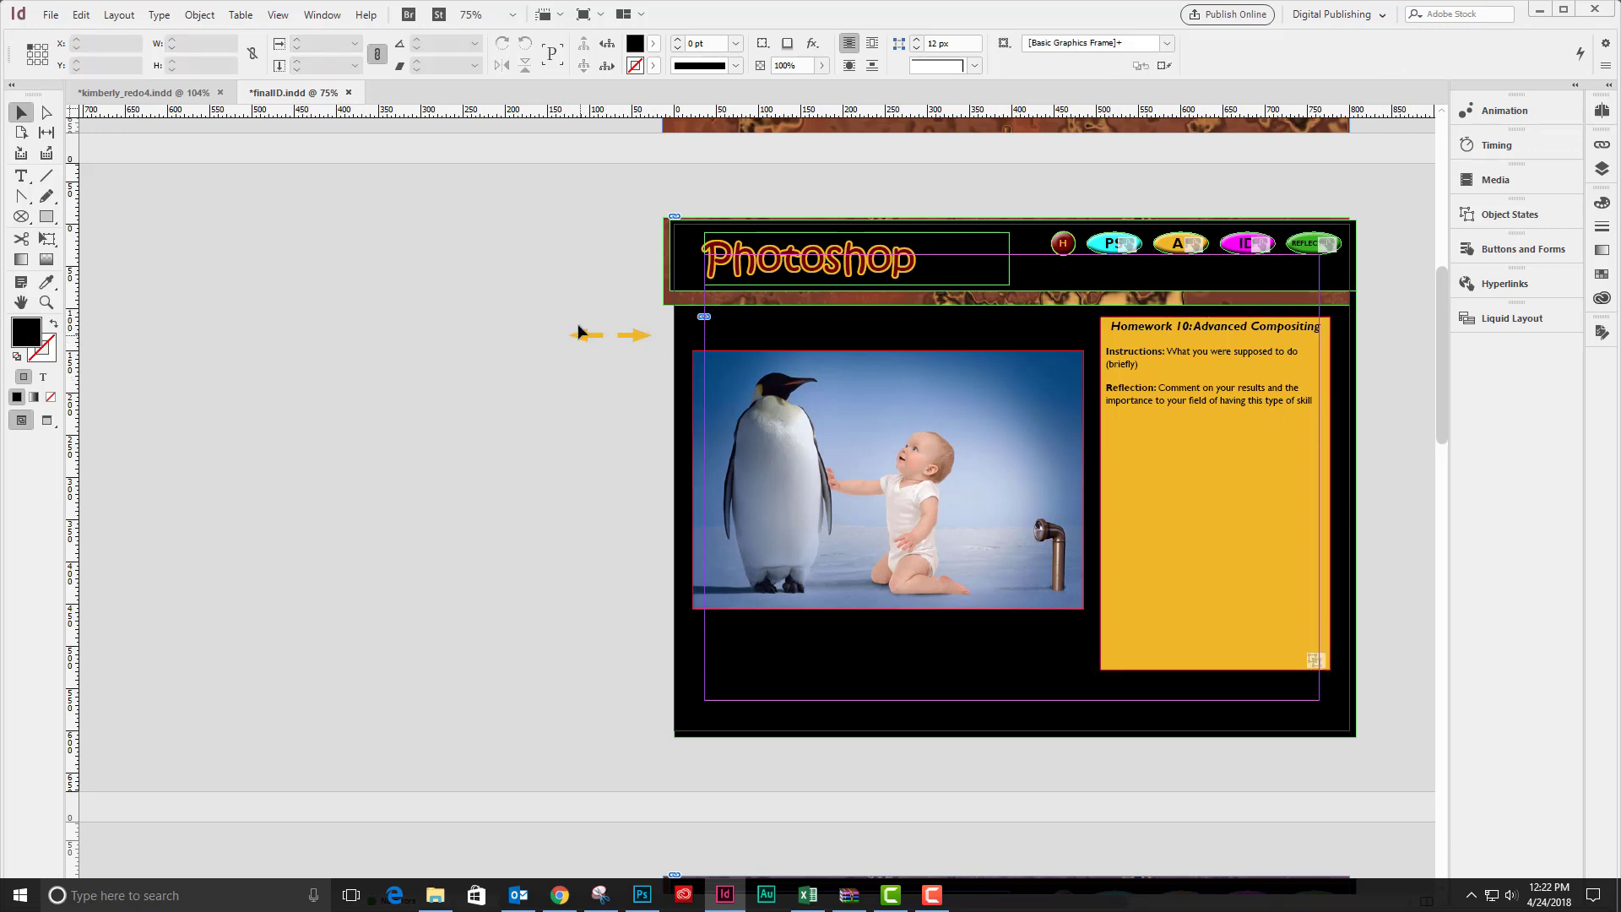
{"action": "left_click_drag", "start_coordinate": [563, 325], "coordinate": [927, 694]}
{"action": "left_click", "coordinate": [975, 760]}
- Inspect the Stroke panel's arrowhead end options, leaving them unchanged
{"action": "left_click", "coordinate": [1602, 228]}
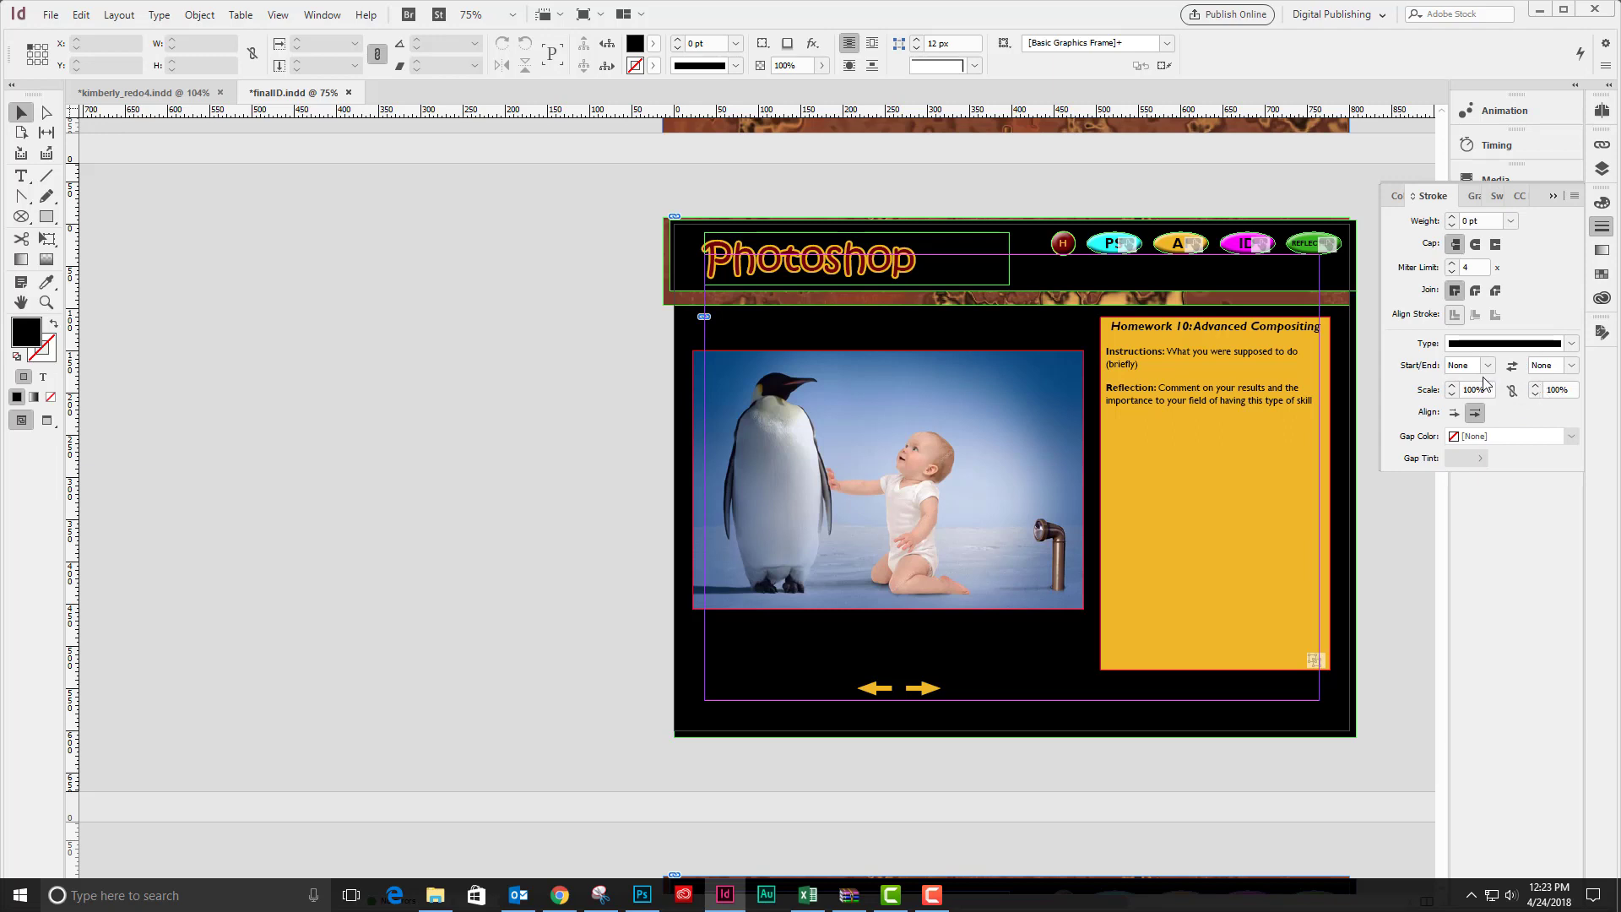
{"action": "left_click", "coordinate": [1572, 366]}
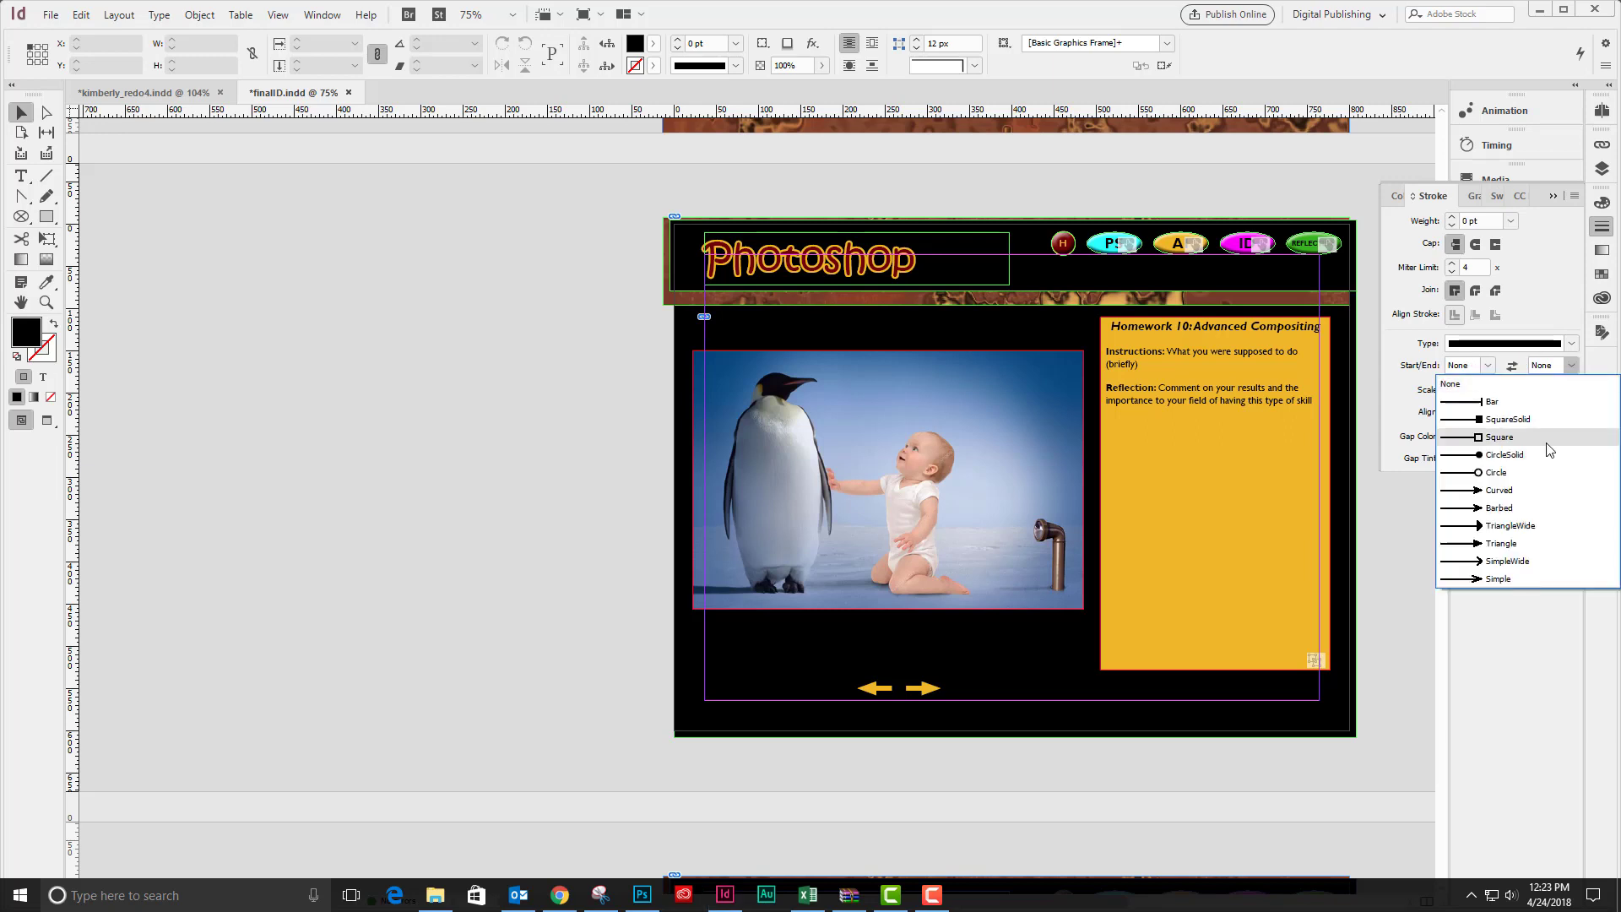
{"action": "left_click", "coordinate": [1394, 390]}
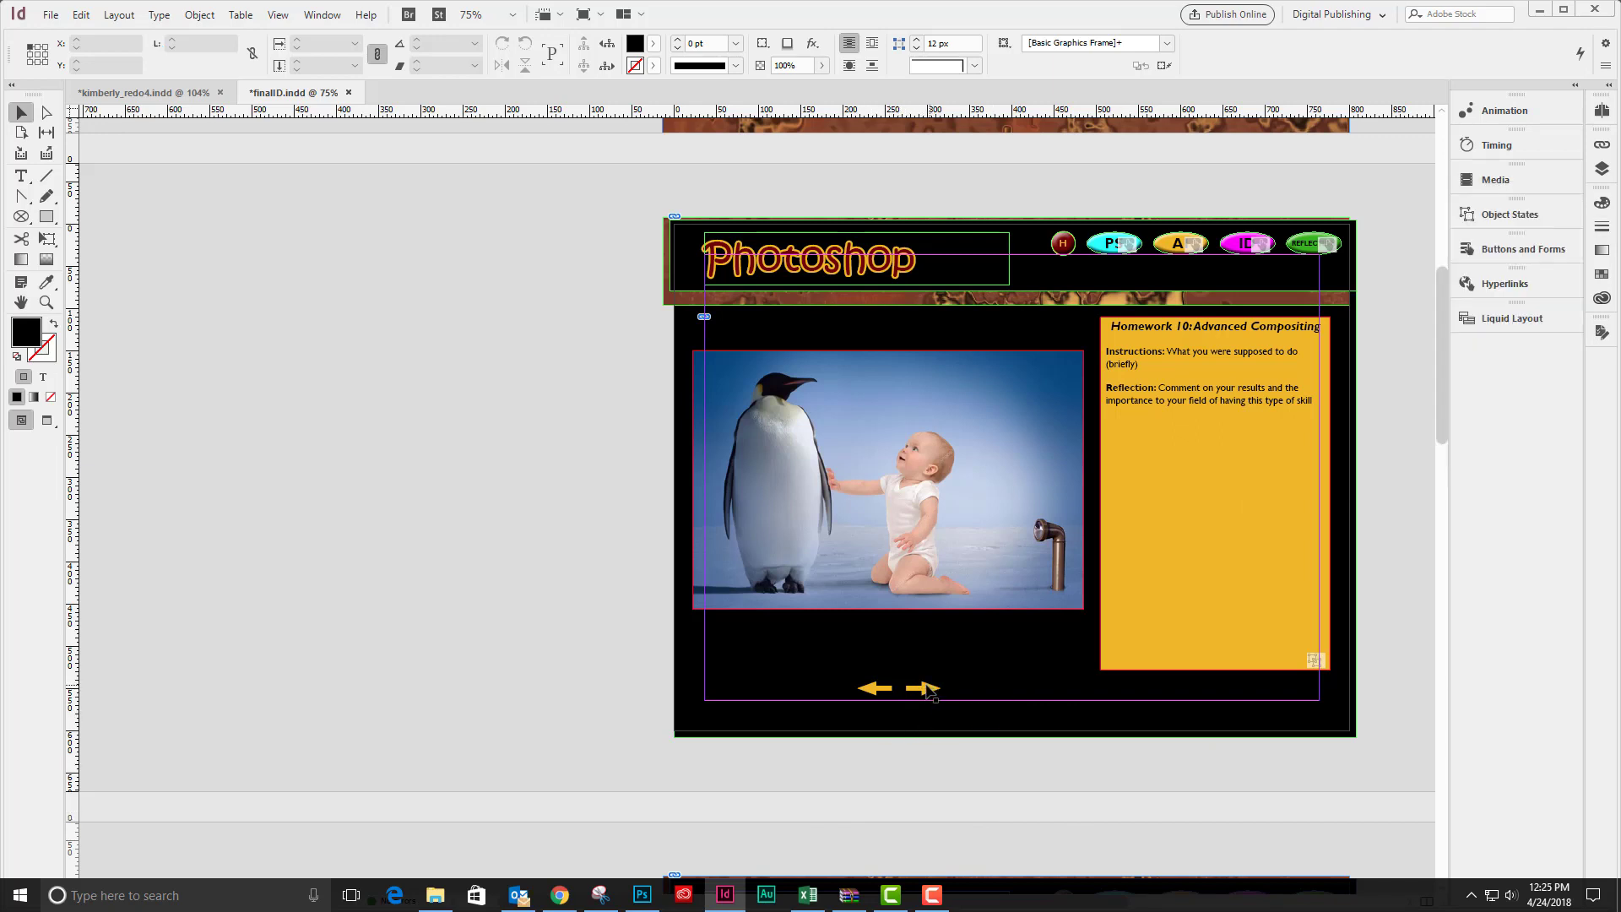
- Make the right arrow a button named 'next' with Go To Next State, stopping at last state
{"action": "left_click", "coordinate": [927, 689]}
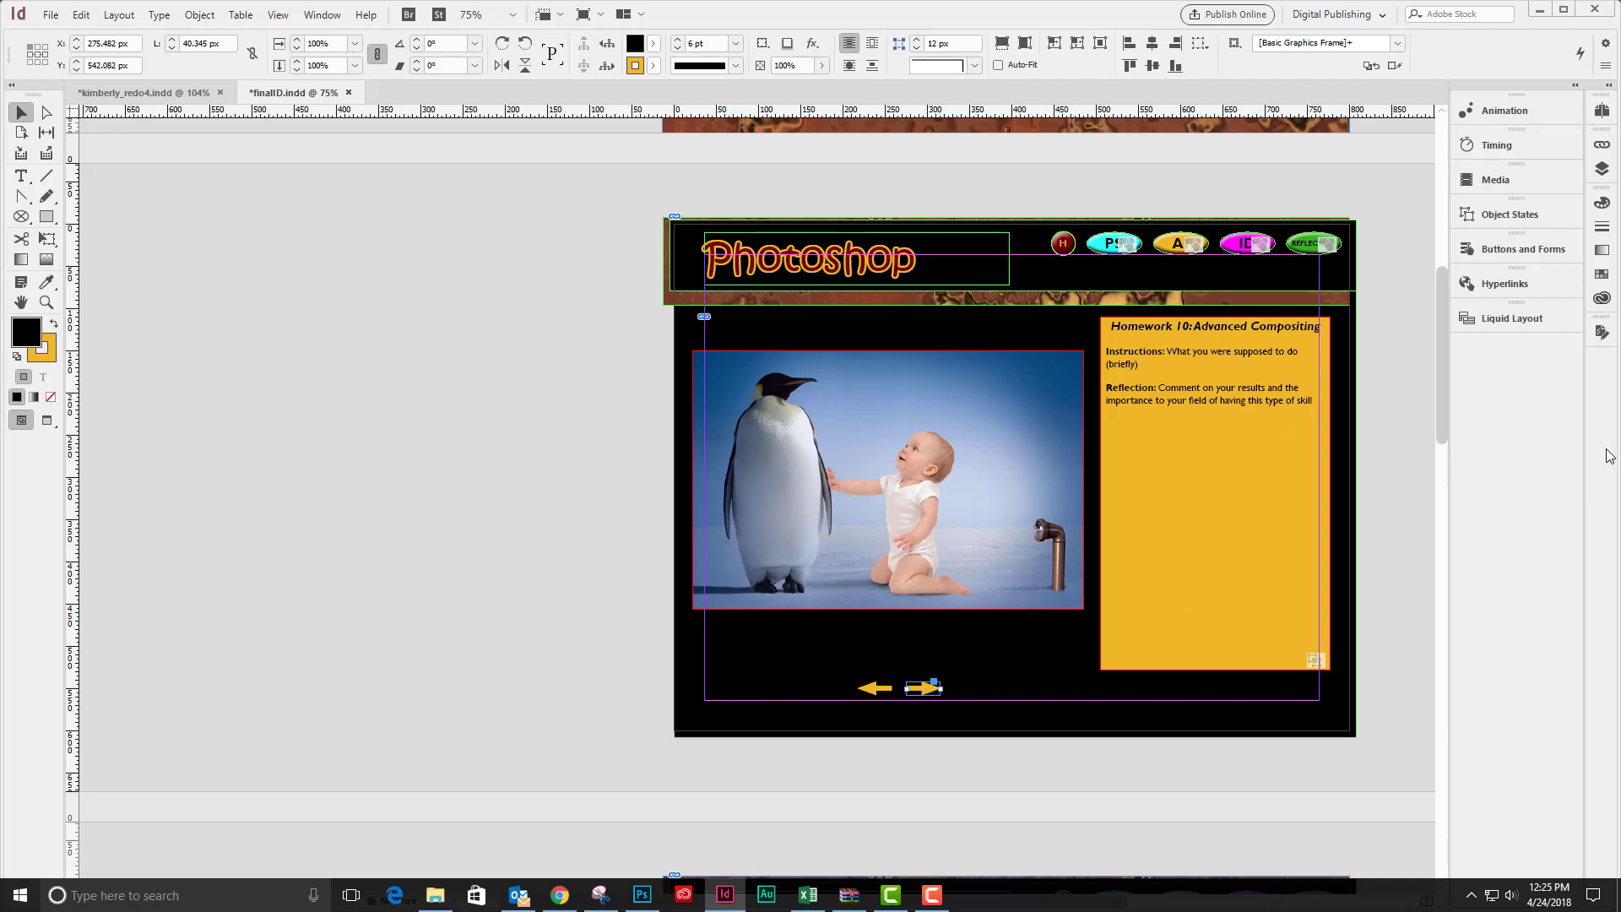
{"action": "left_click", "coordinate": [1528, 251]}
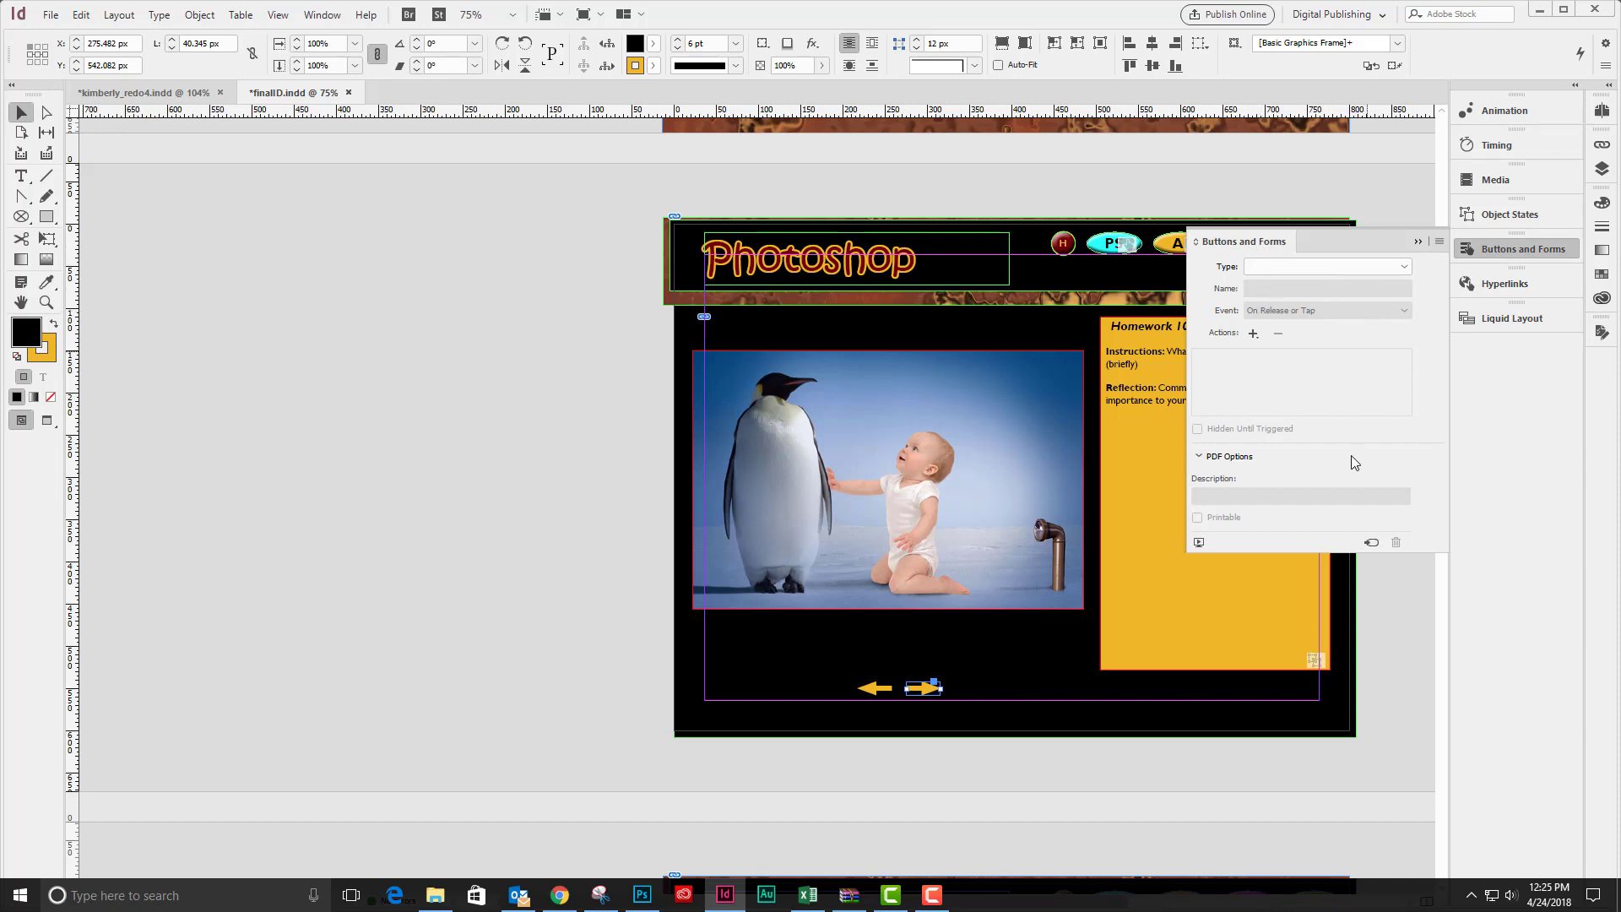
{"action": "left_click", "coordinate": [1371, 545]}
{"action": "double_click", "coordinate": [1282, 289]}
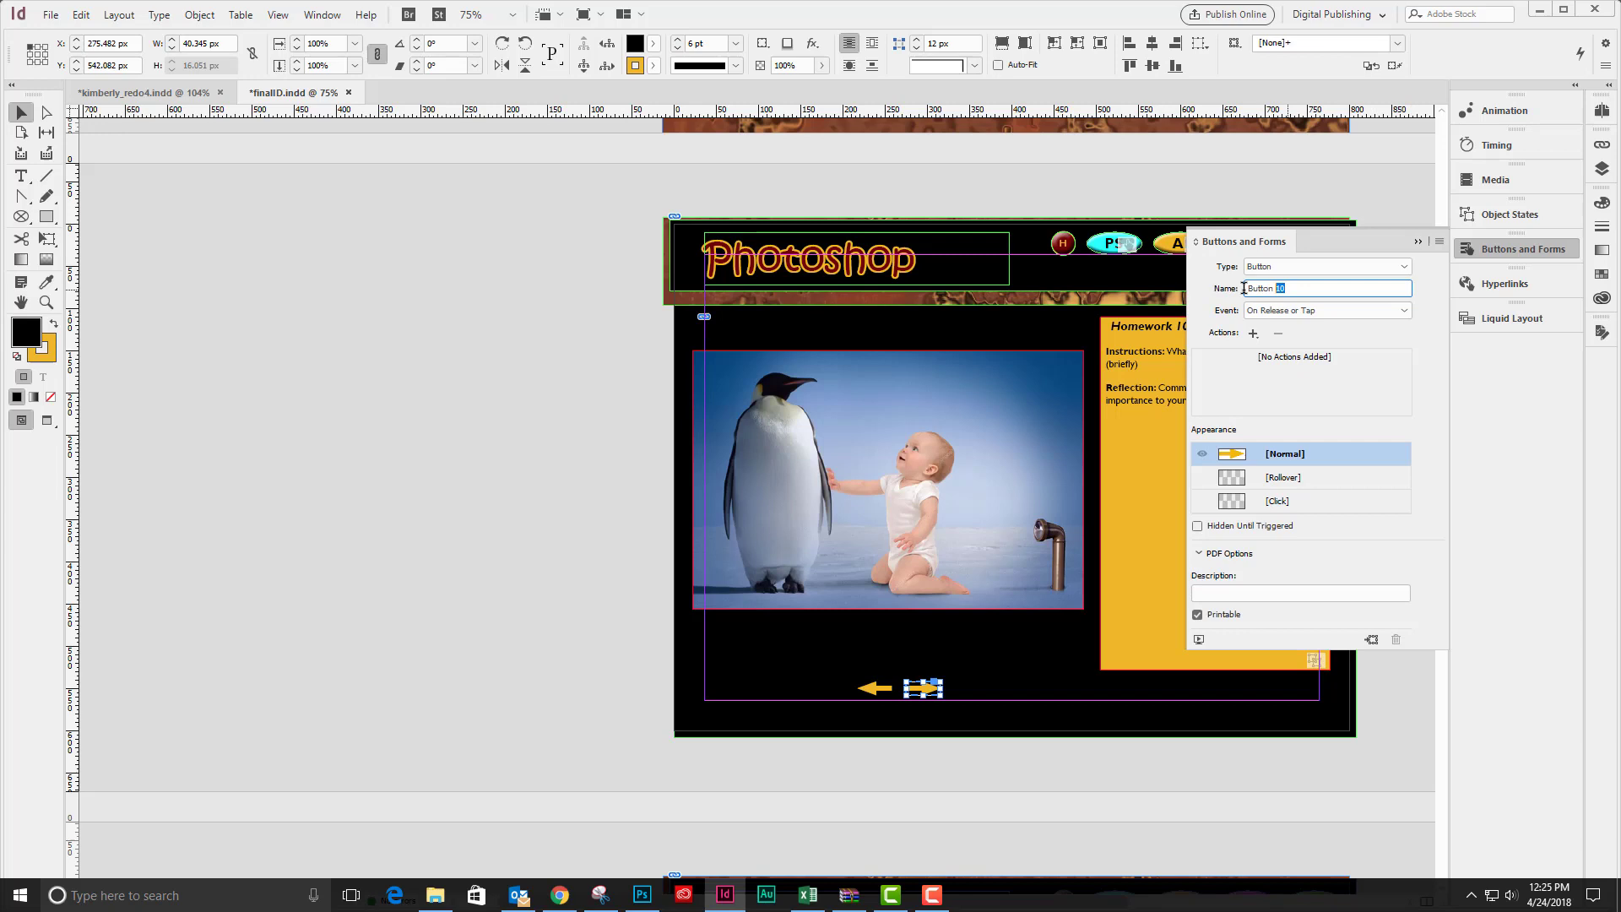
{"action": "left_click_drag", "start_coordinate": [1244, 289], "coordinate": [1242, 289]}
{"action": "type", "text": "next"}
{"action": "left_click", "coordinate": [1253, 333]}
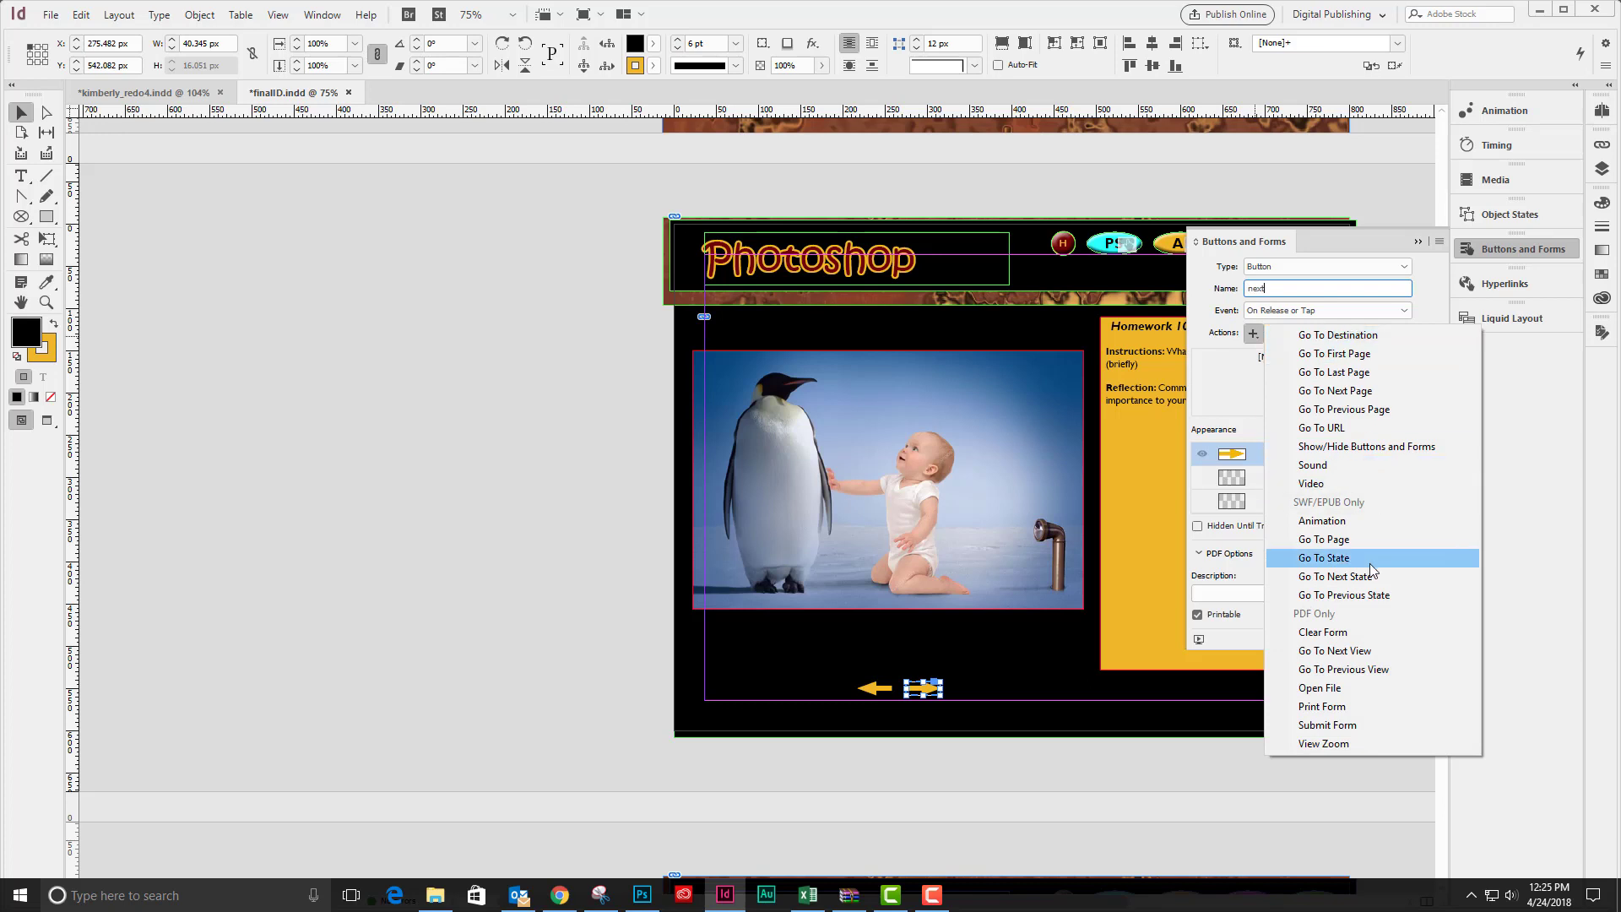
{"action": "left_click", "coordinate": [1352, 582]}
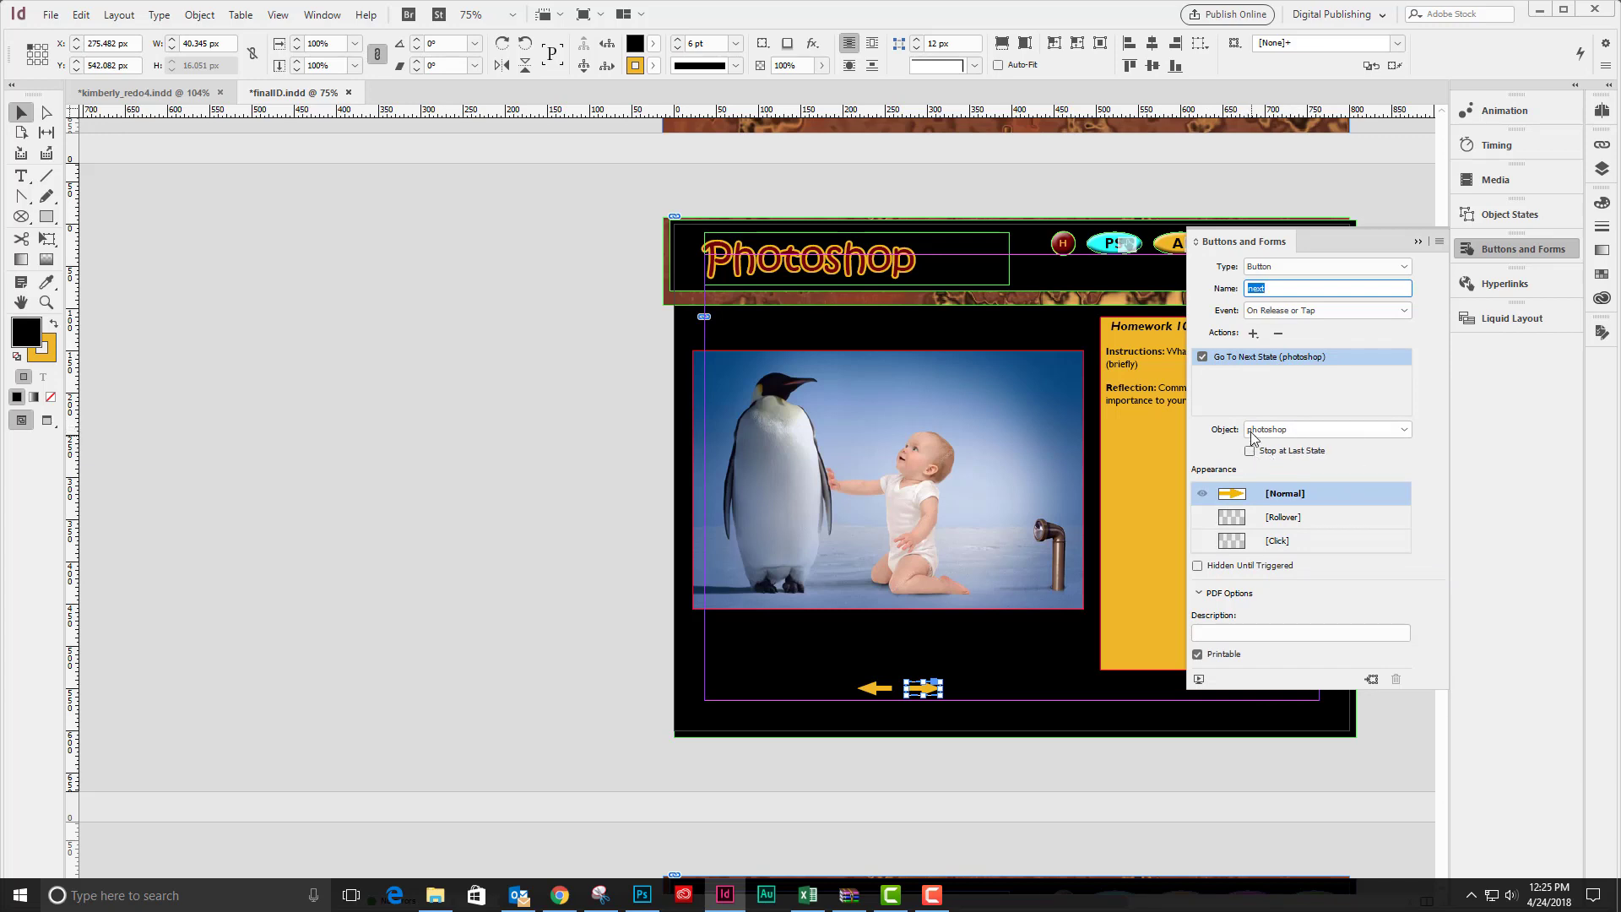
{"action": "left_click", "coordinate": [1250, 452]}
- Make the left arrow a button named 'previous' with Go To Previous State, stopping at first state
{"action": "left_click", "coordinate": [882, 692]}
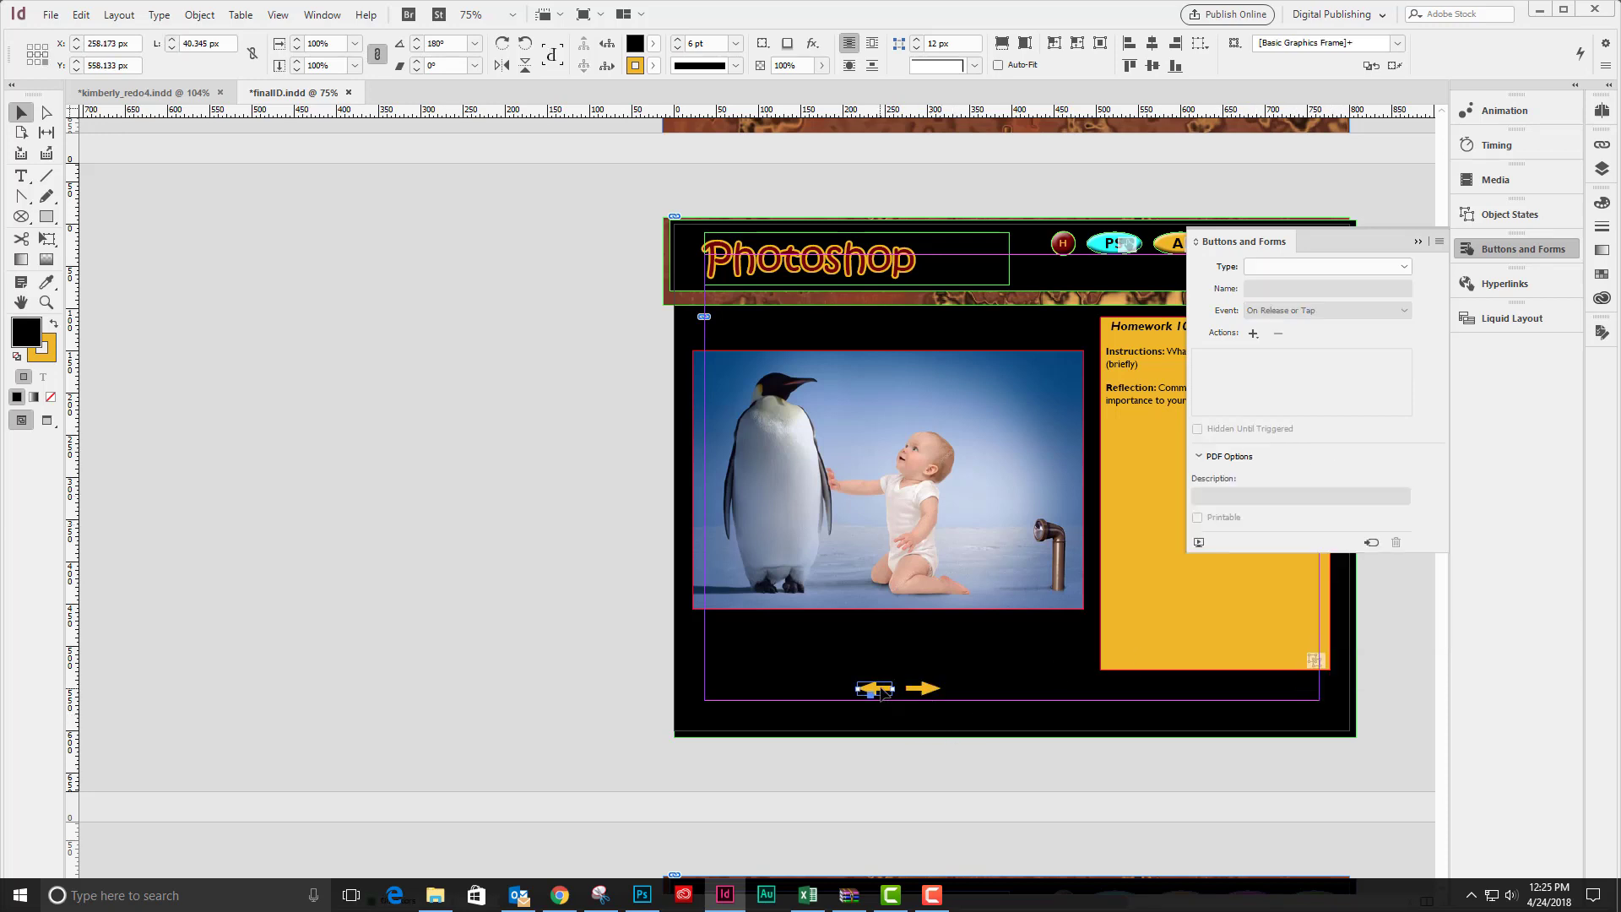
{"action": "left_click", "coordinate": [1372, 543]}
{"action": "left_click_drag", "start_coordinate": [1269, 289], "coordinate": [1209, 296]}
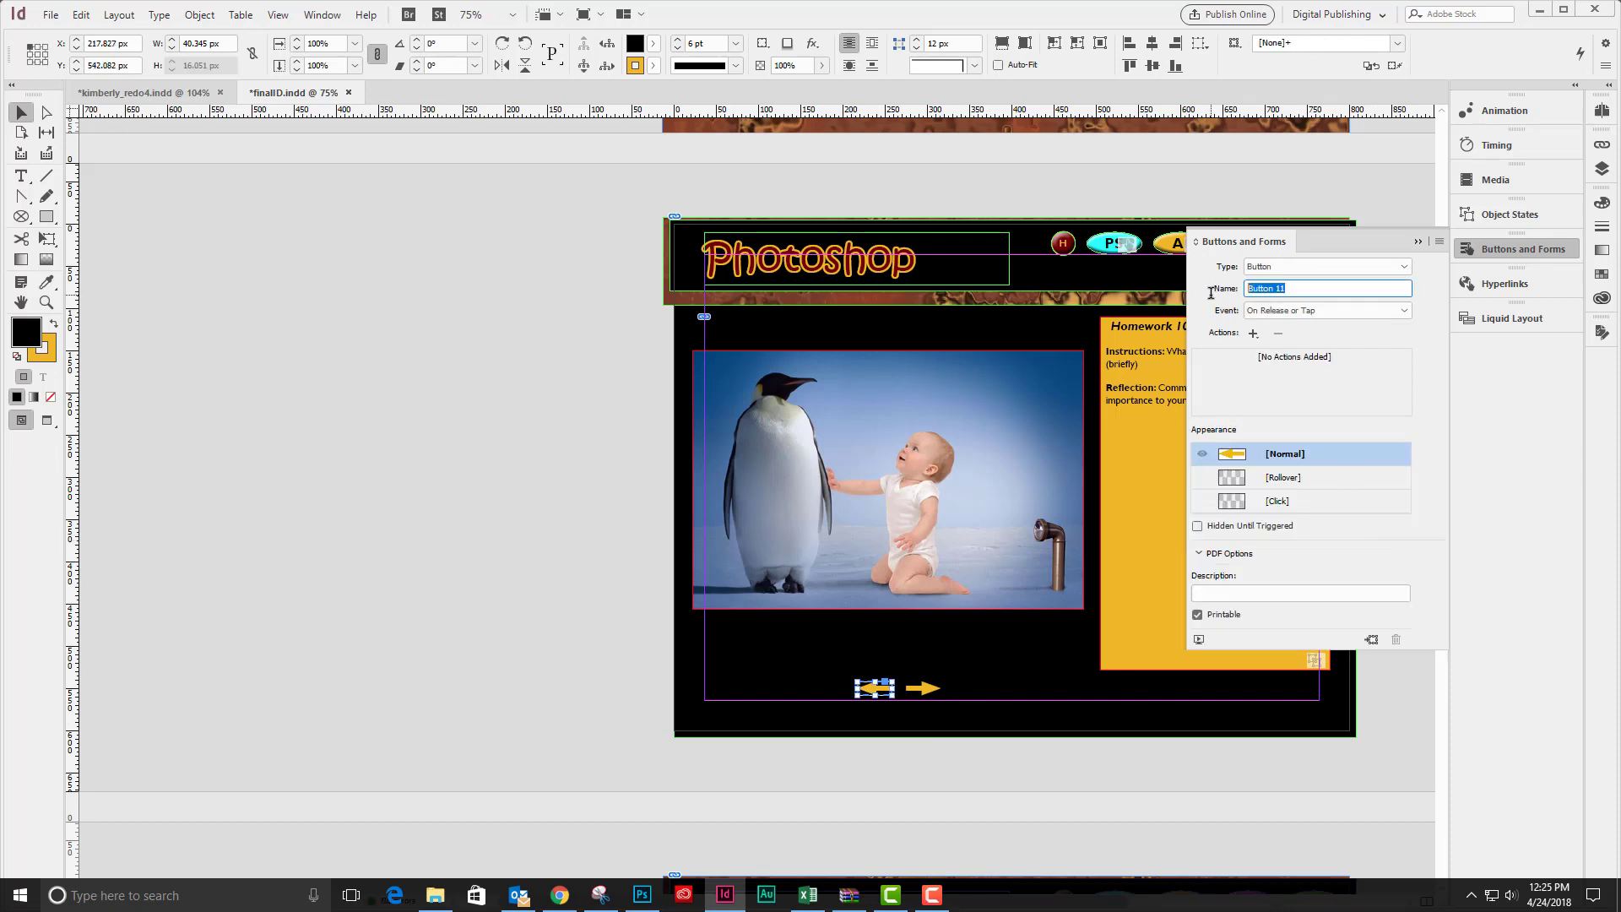
{"action": "type", "text": "previous"}
{"action": "left_click", "coordinate": [1253, 332]}
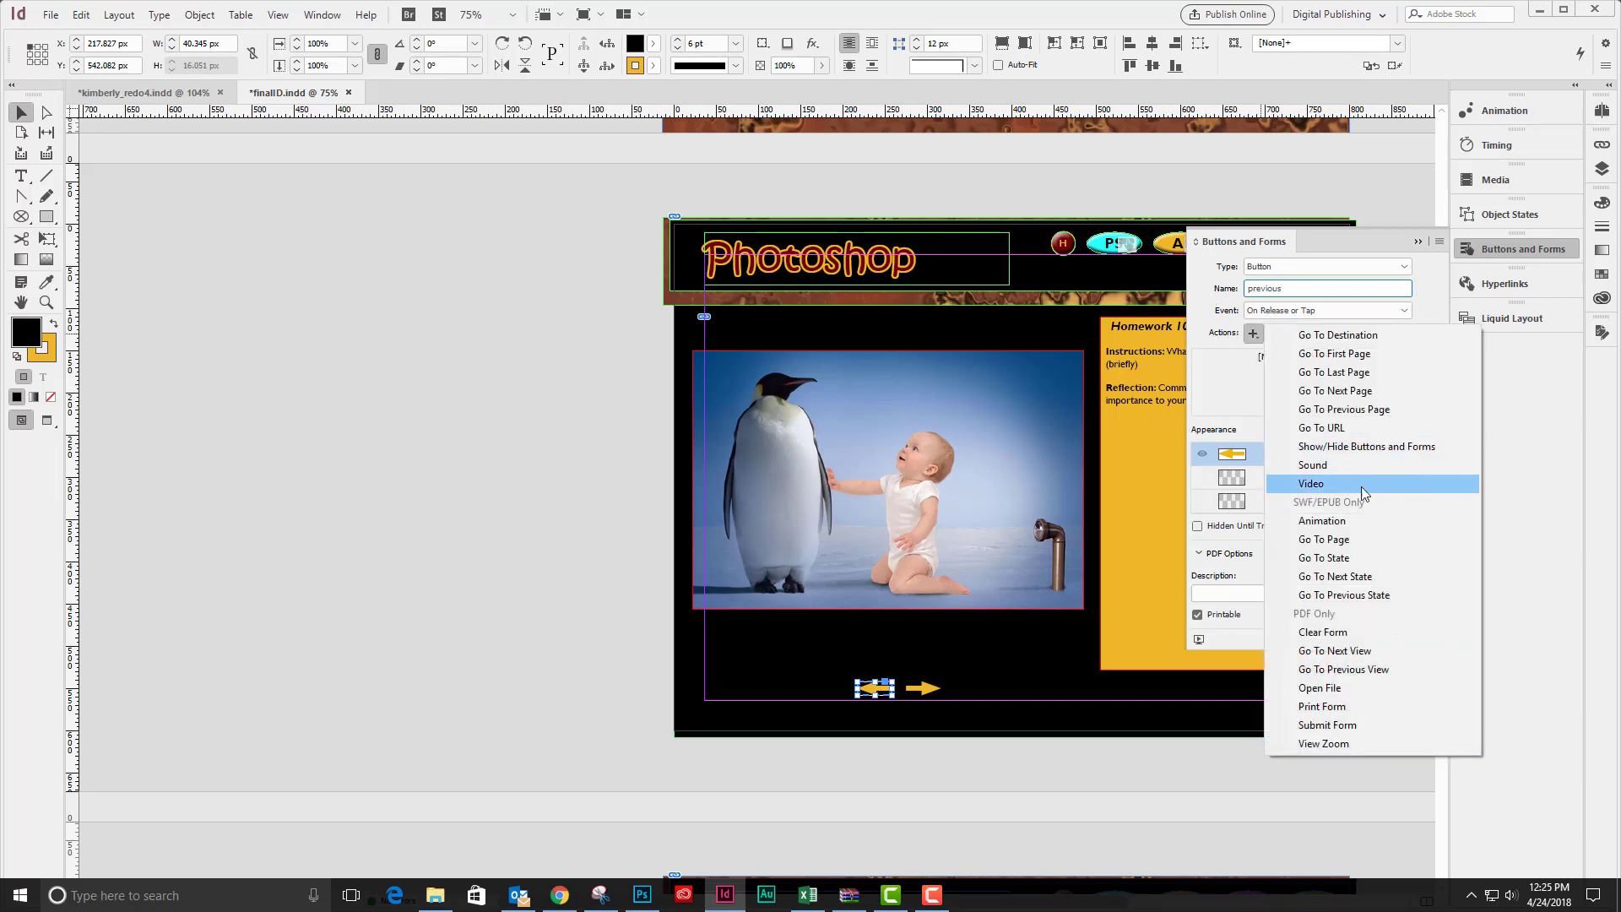
{"action": "left_click", "coordinate": [1356, 596]}
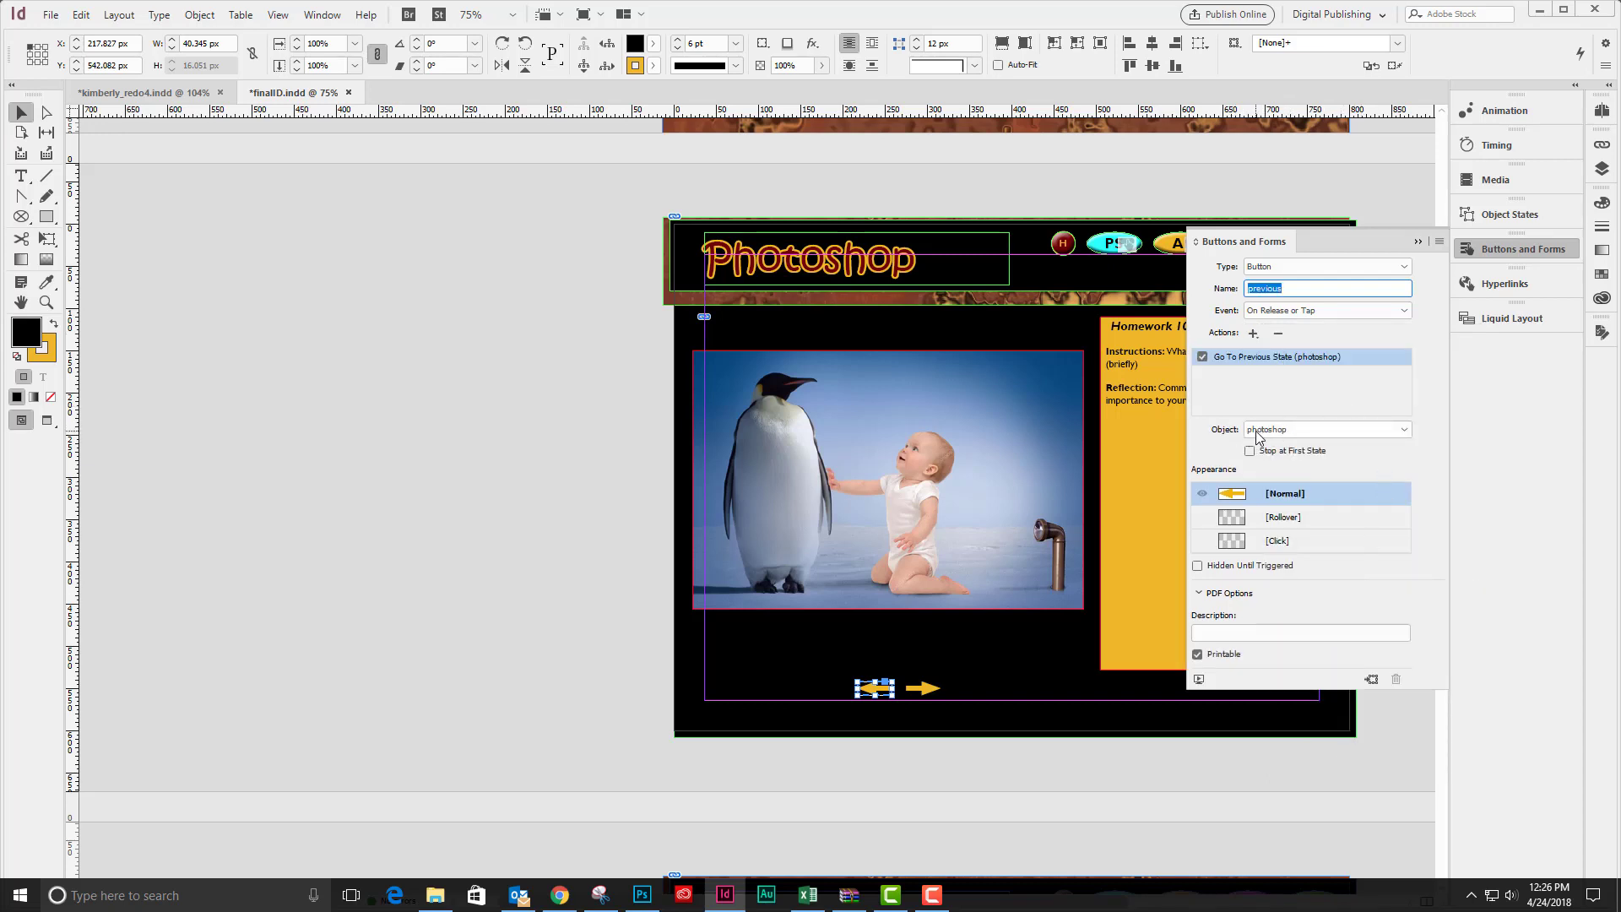
{"action": "left_click", "coordinate": [1250, 450]}
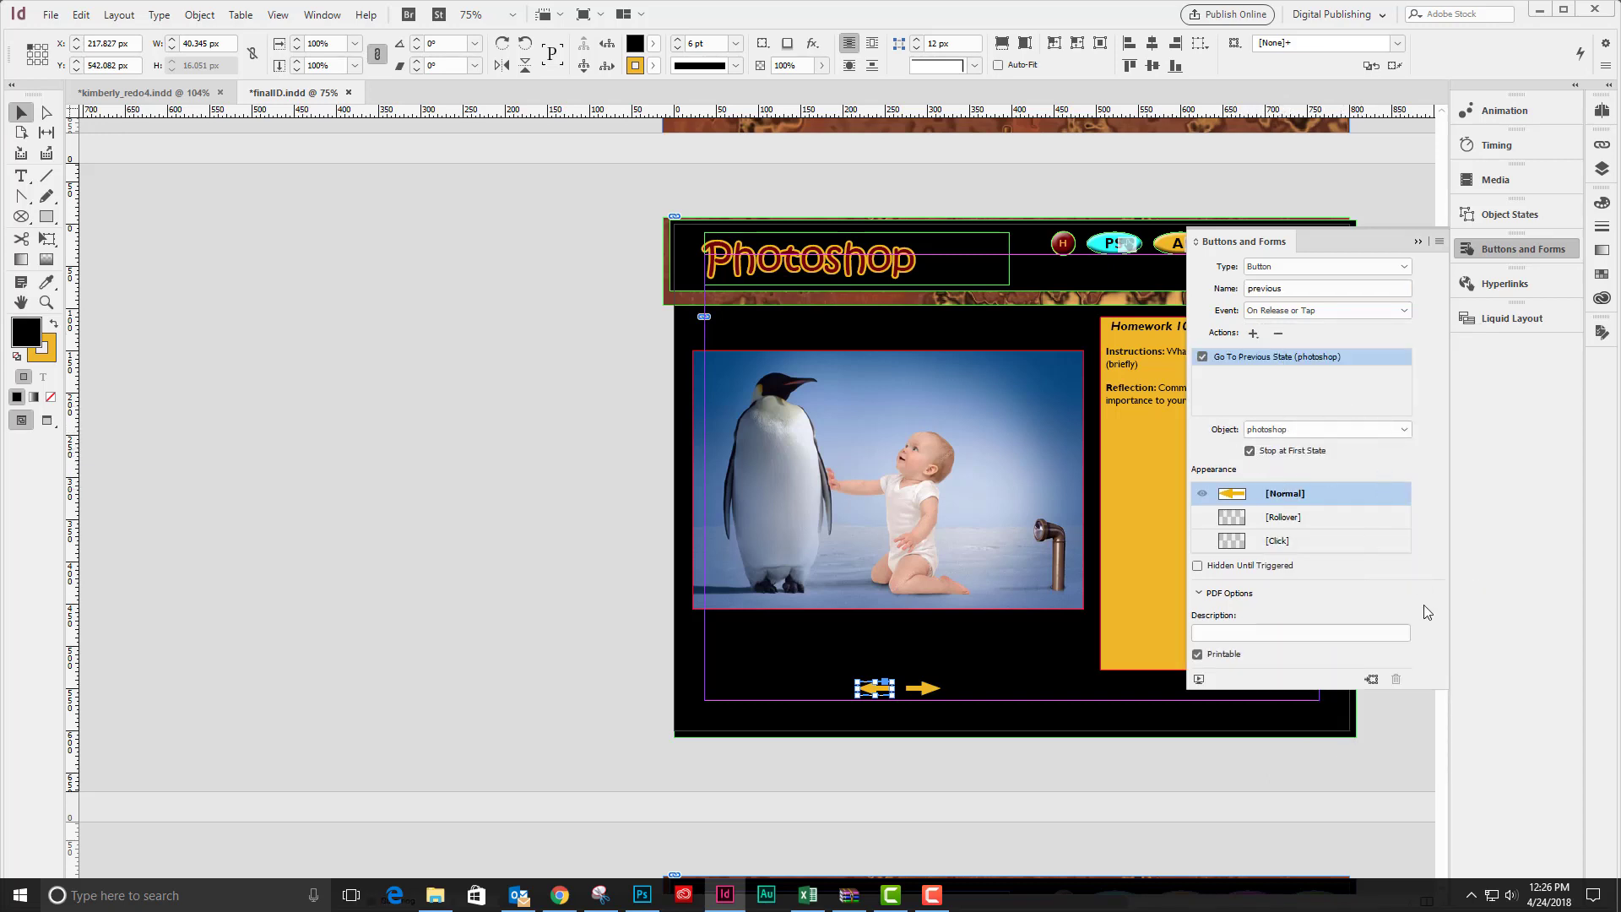
- Test the next and previous arrows in the EPUB Interactivity Preview, then close the preview and Buttons and Forms panel
{"action": "left_click", "coordinate": [1199, 679]}
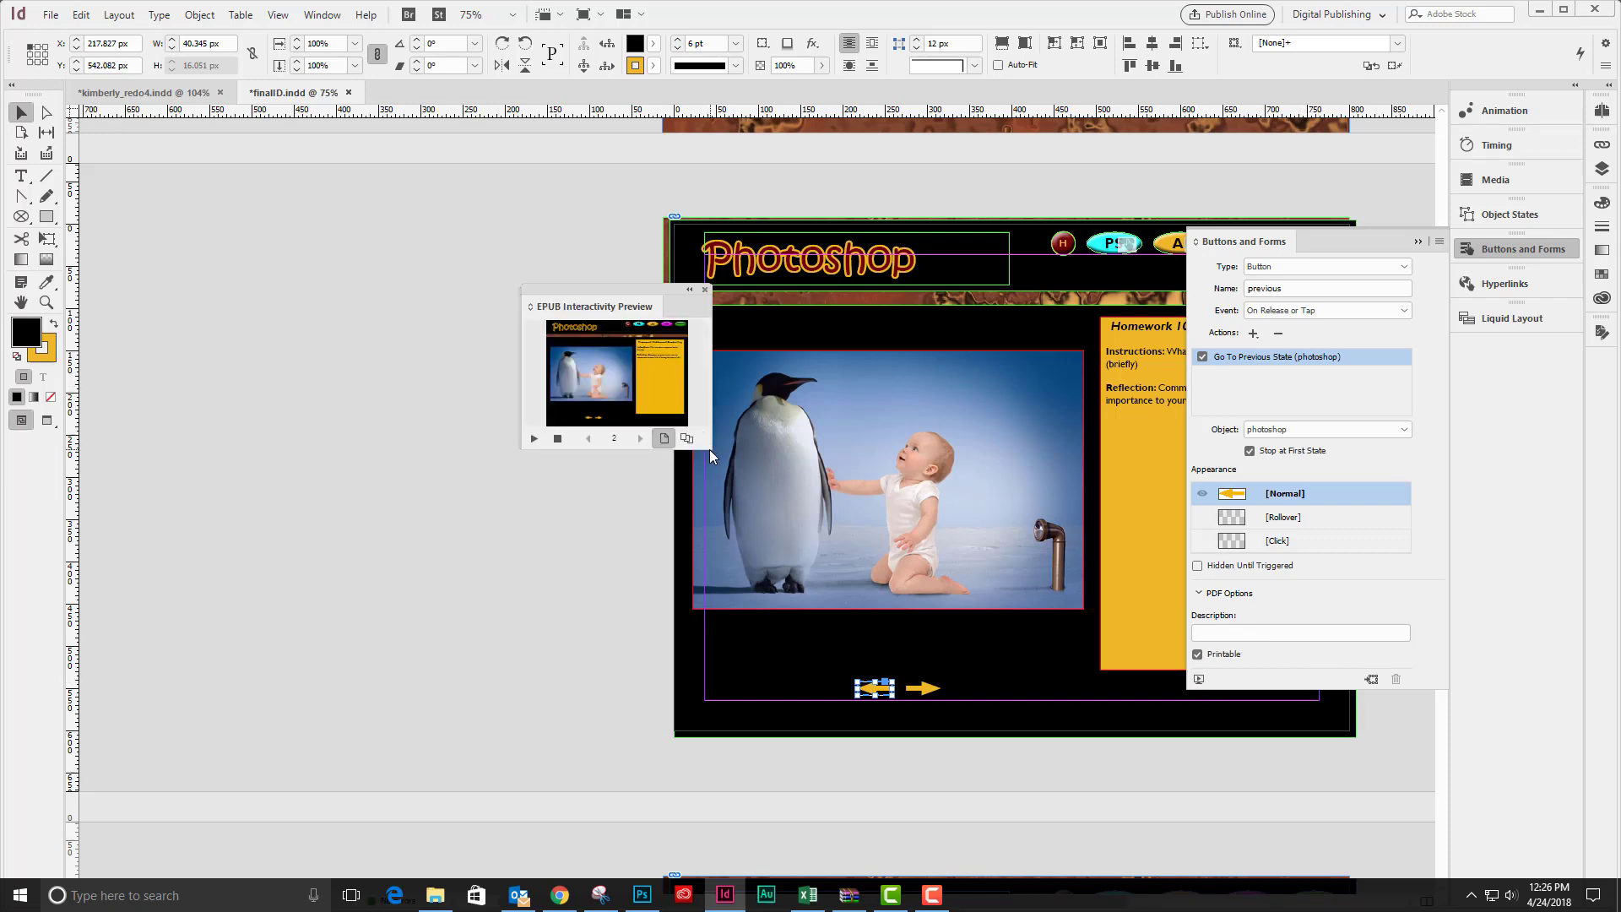
{"action": "left_click", "coordinate": [597, 421]}
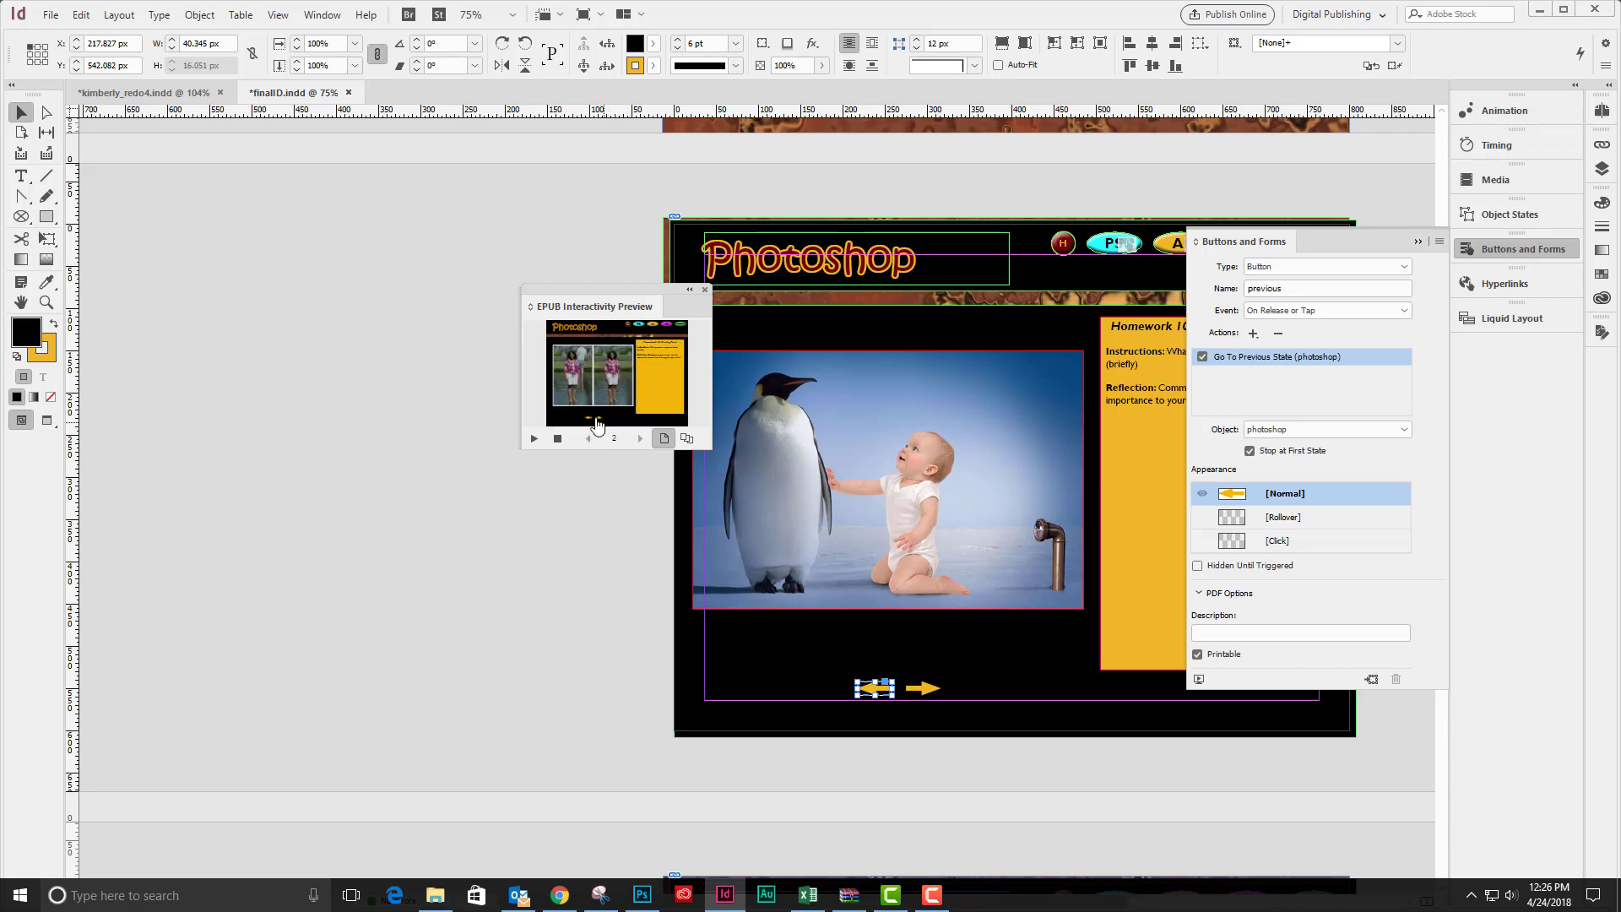
{"action": "left_click", "coordinate": [597, 422]}
{"action": "left_click", "coordinate": [596, 421]}
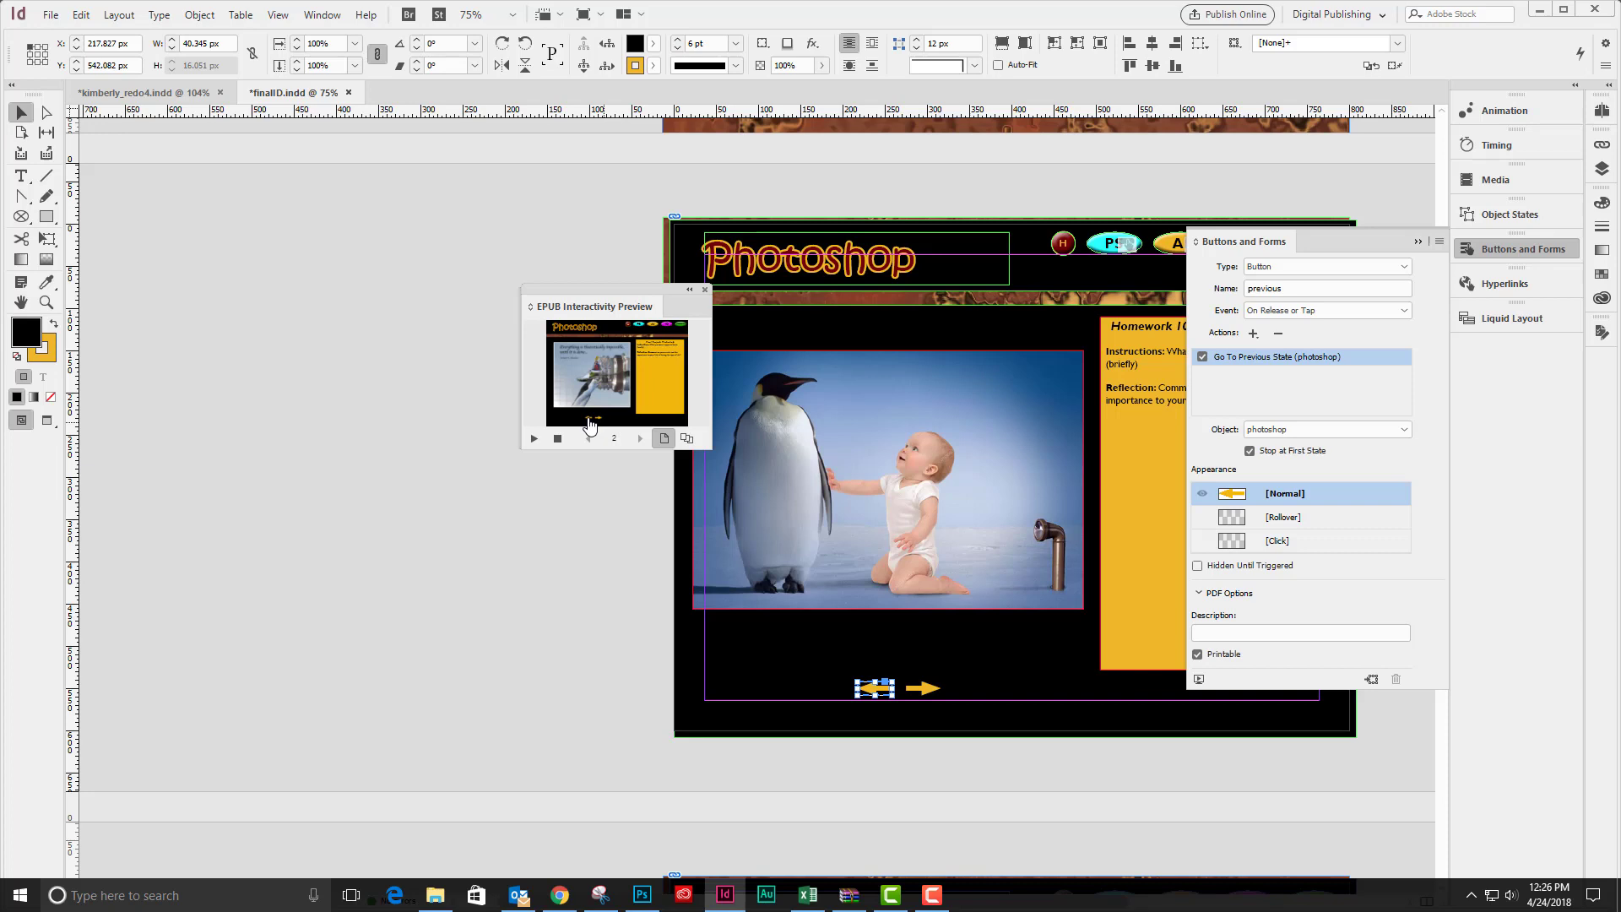
{"action": "left_click", "coordinate": [590, 421]}
{"action": "left_click", "coordinate": [590, 421]}
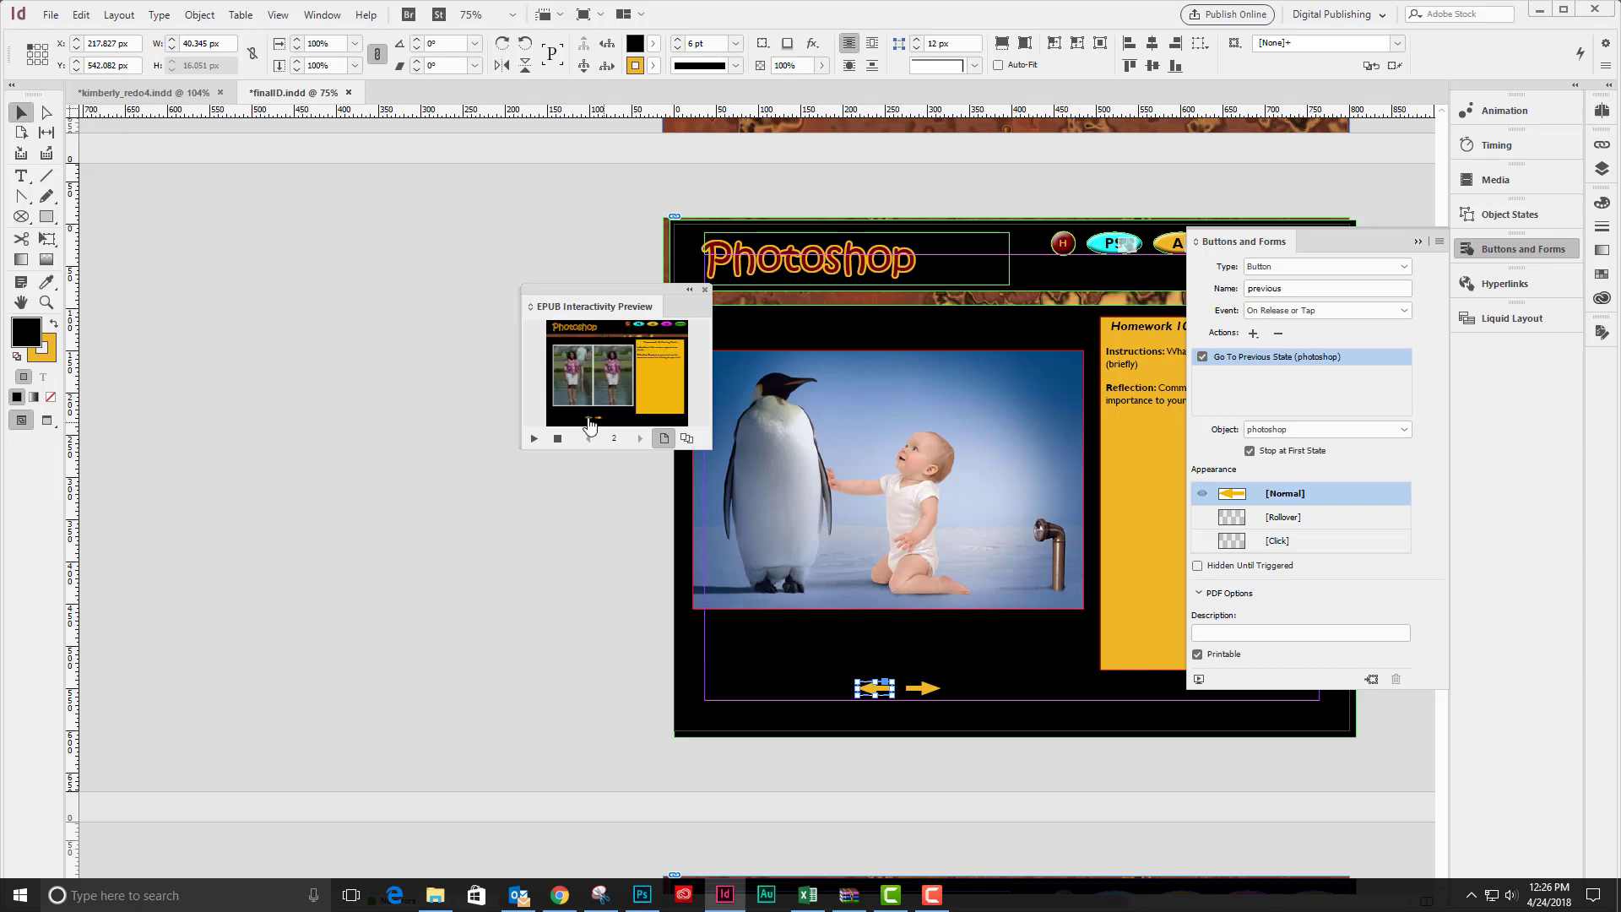
{"action": "left_click", "coordinate": [706, 292]}
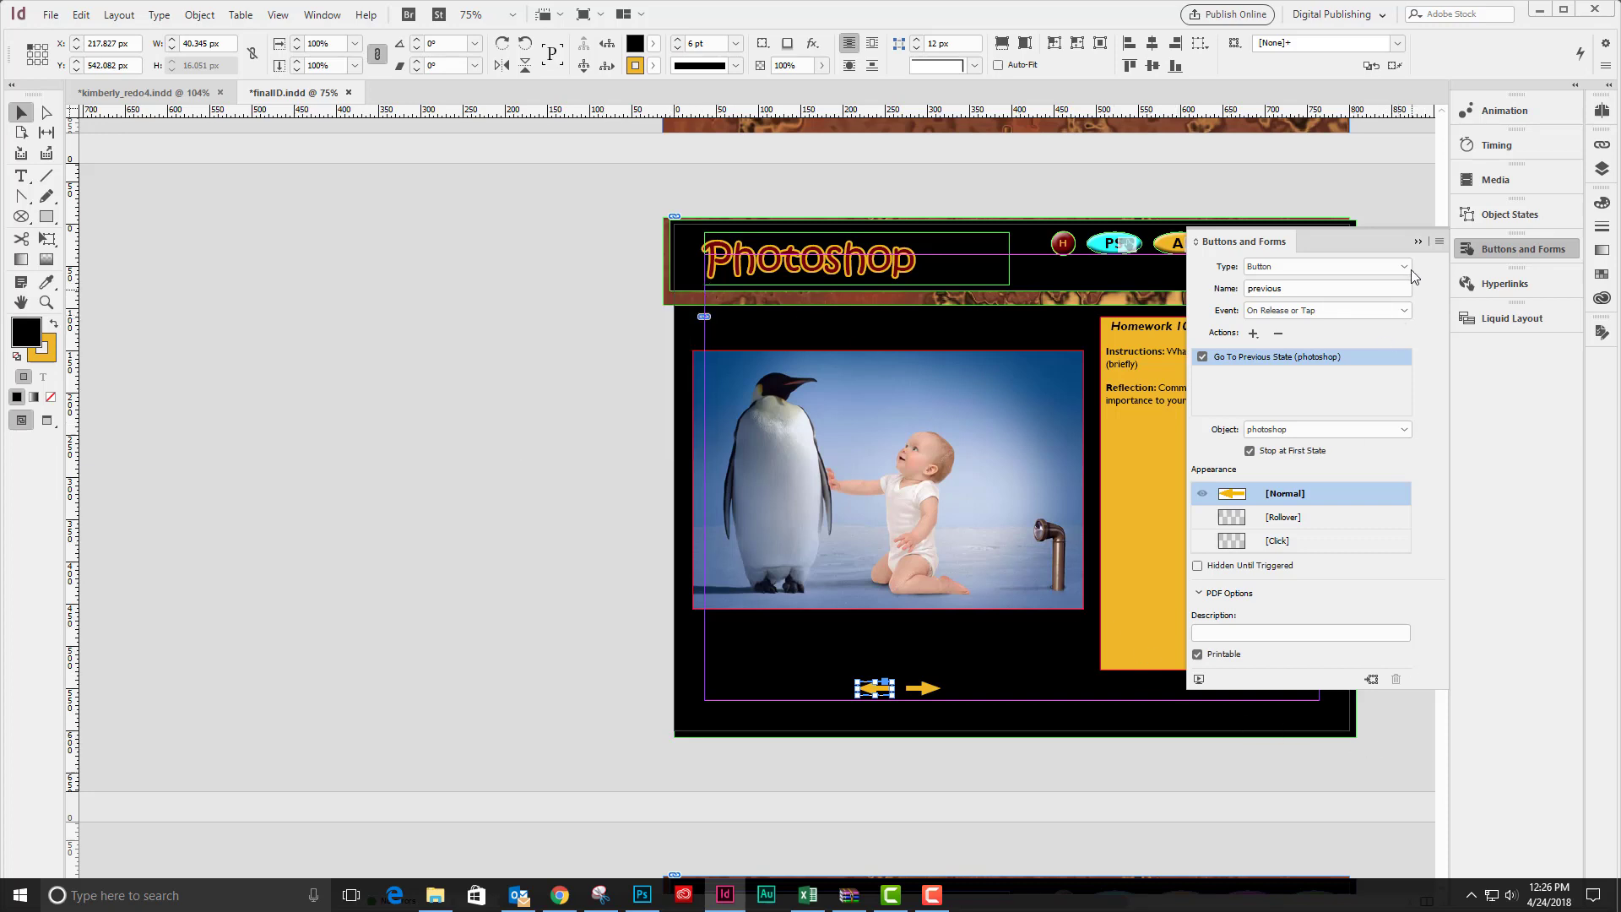
{"action": "left_click", "coordinate": [1419, 241]}
{"action": "left_click", "coordinate": [1404, 702]}
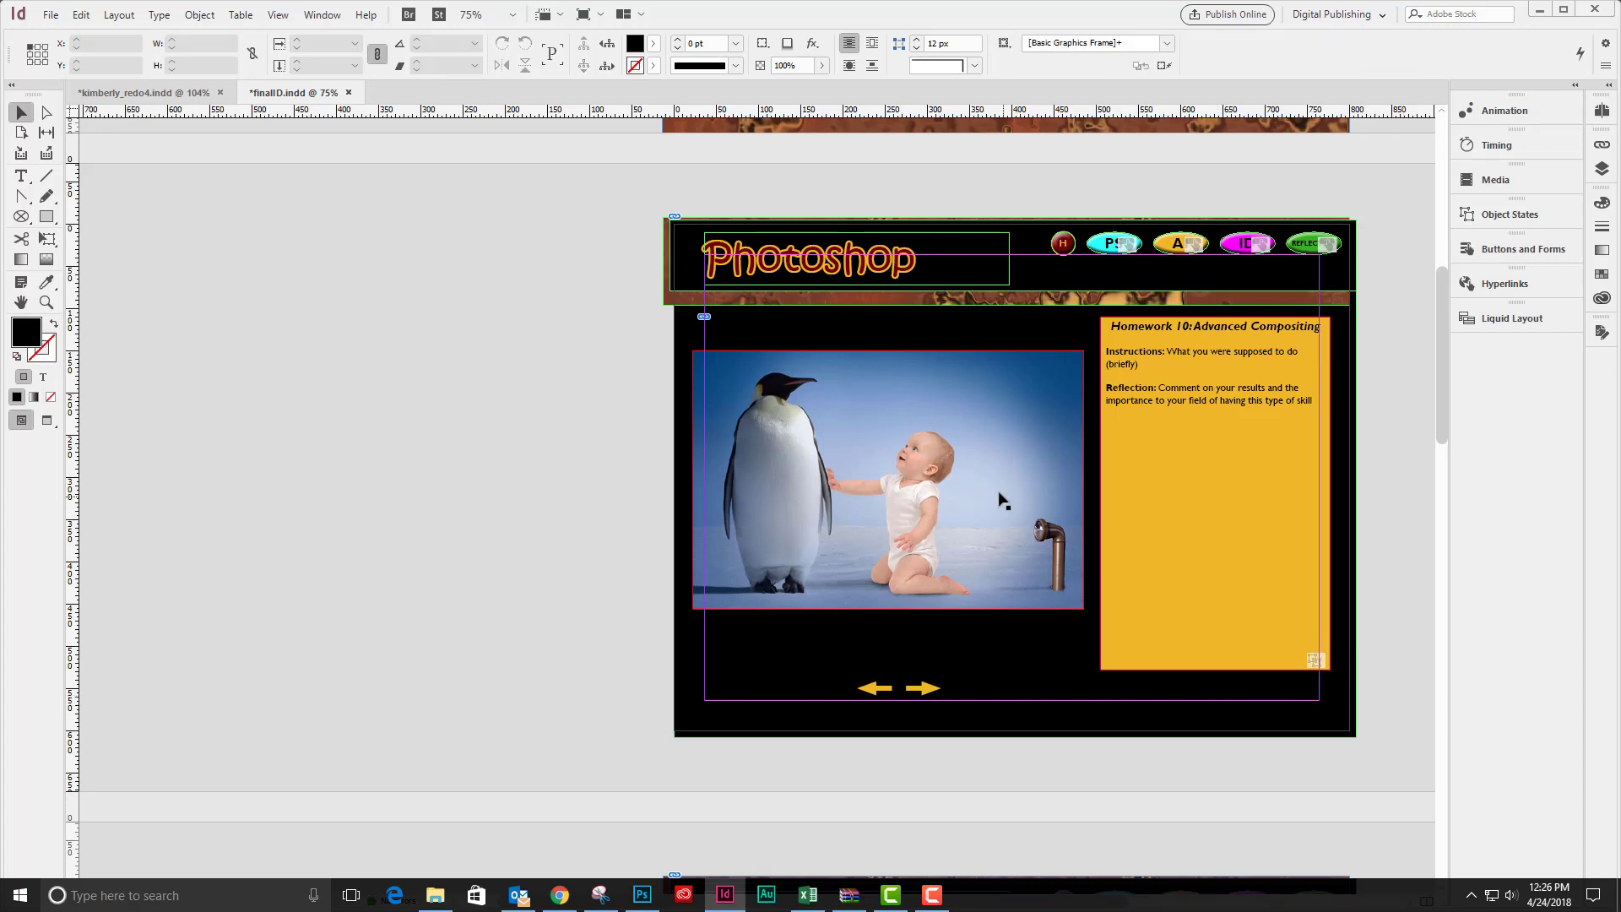